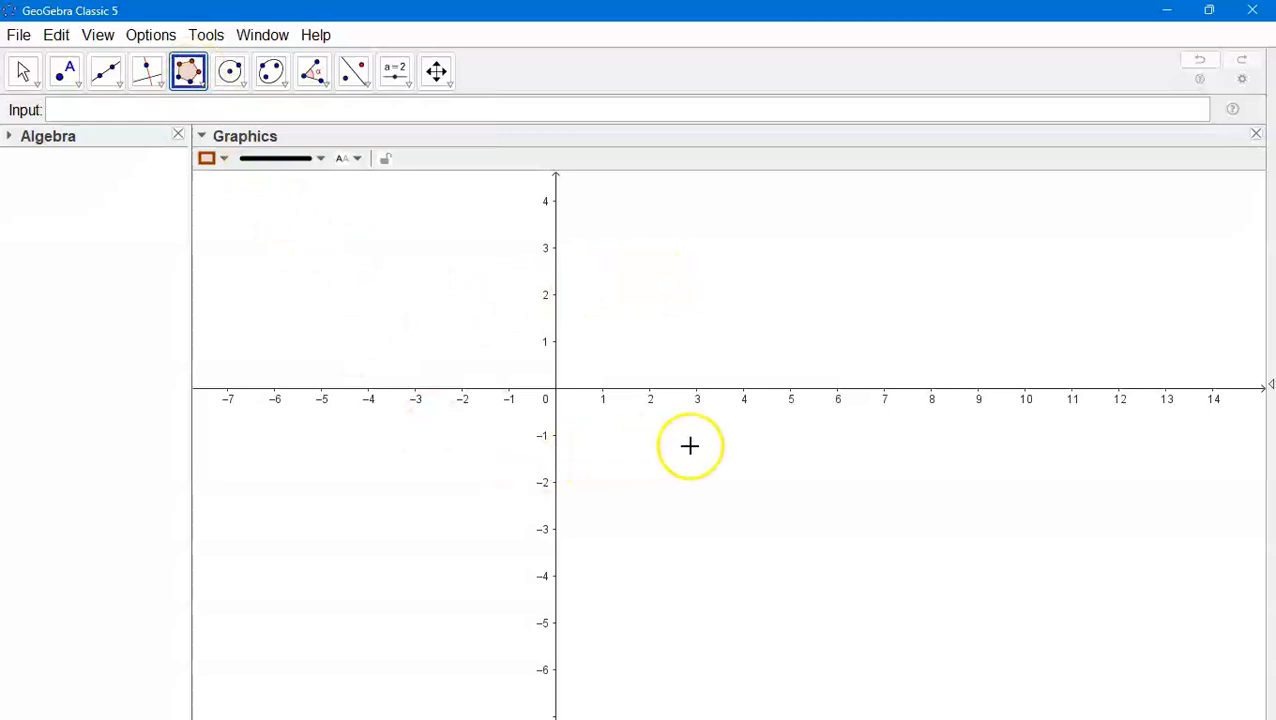
Draw a regular polygon with 3 vertices on a base from about (2.6, -2.14) to (7.26, -2.16).
{"action": "left_click", "coordinate": [677, 488]}
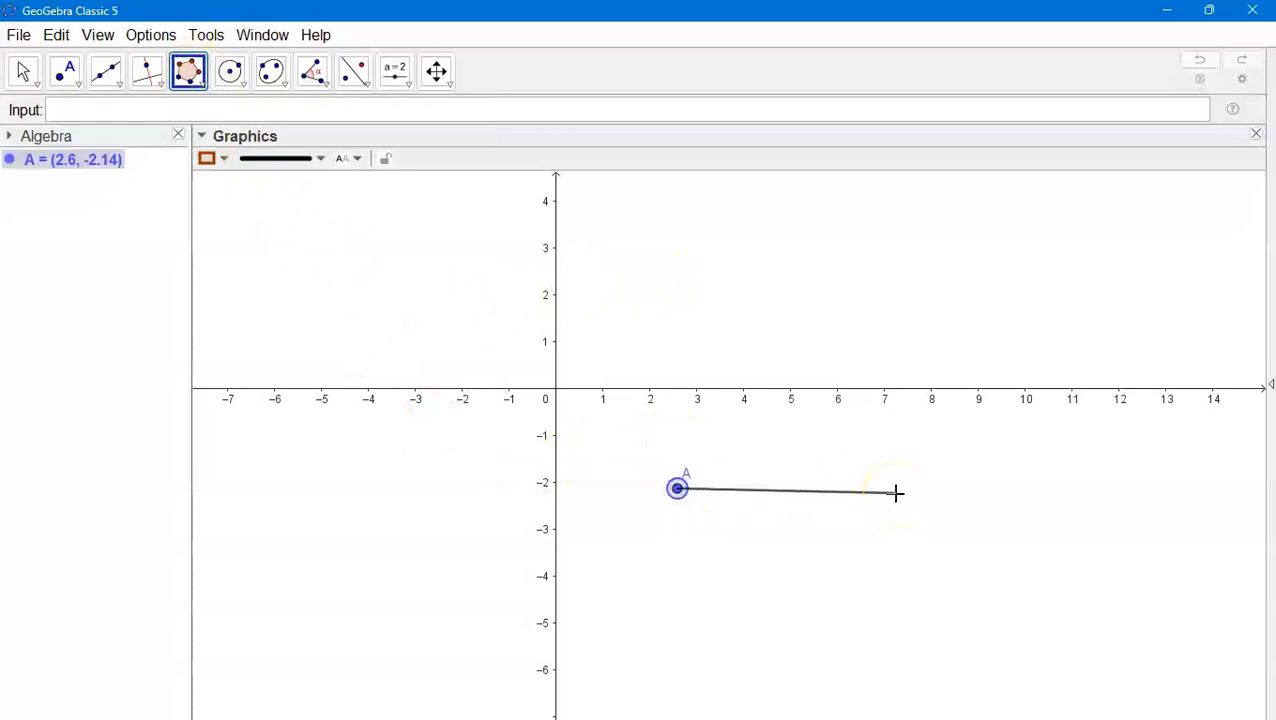
{"action": "left_click", "coordinate": [897, 489]}
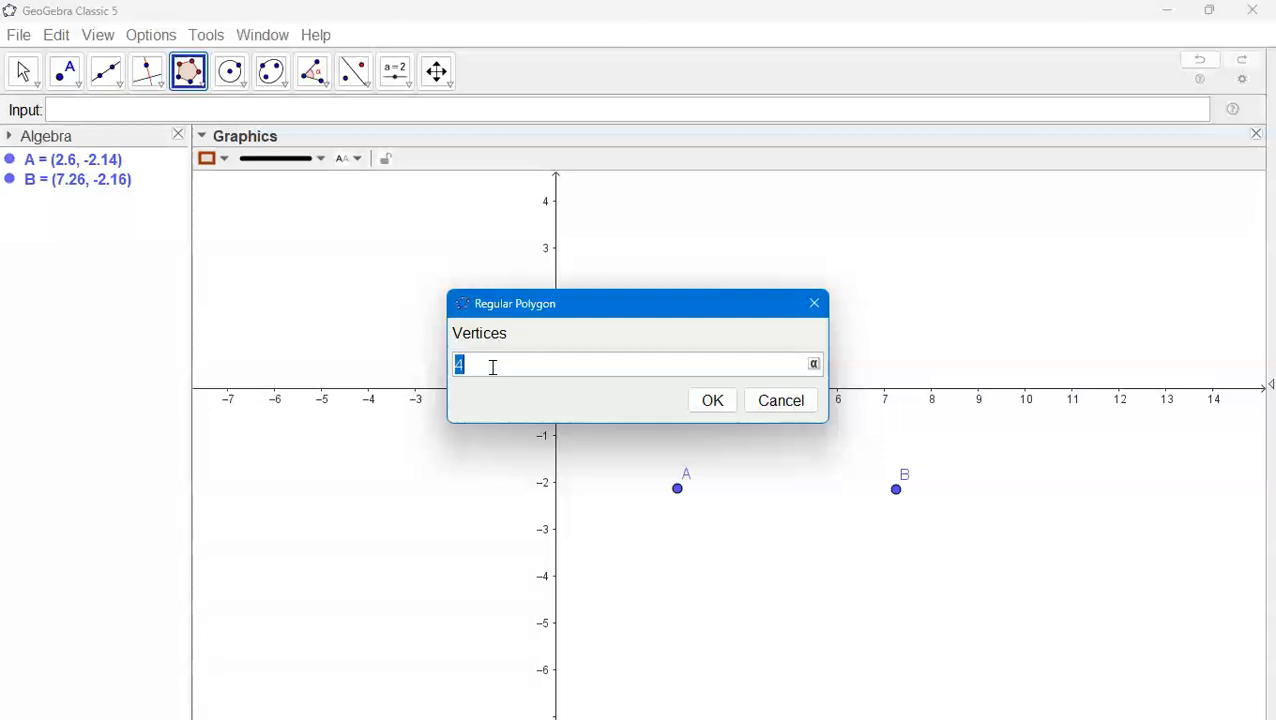
{"action": "key", "text": "Return"}
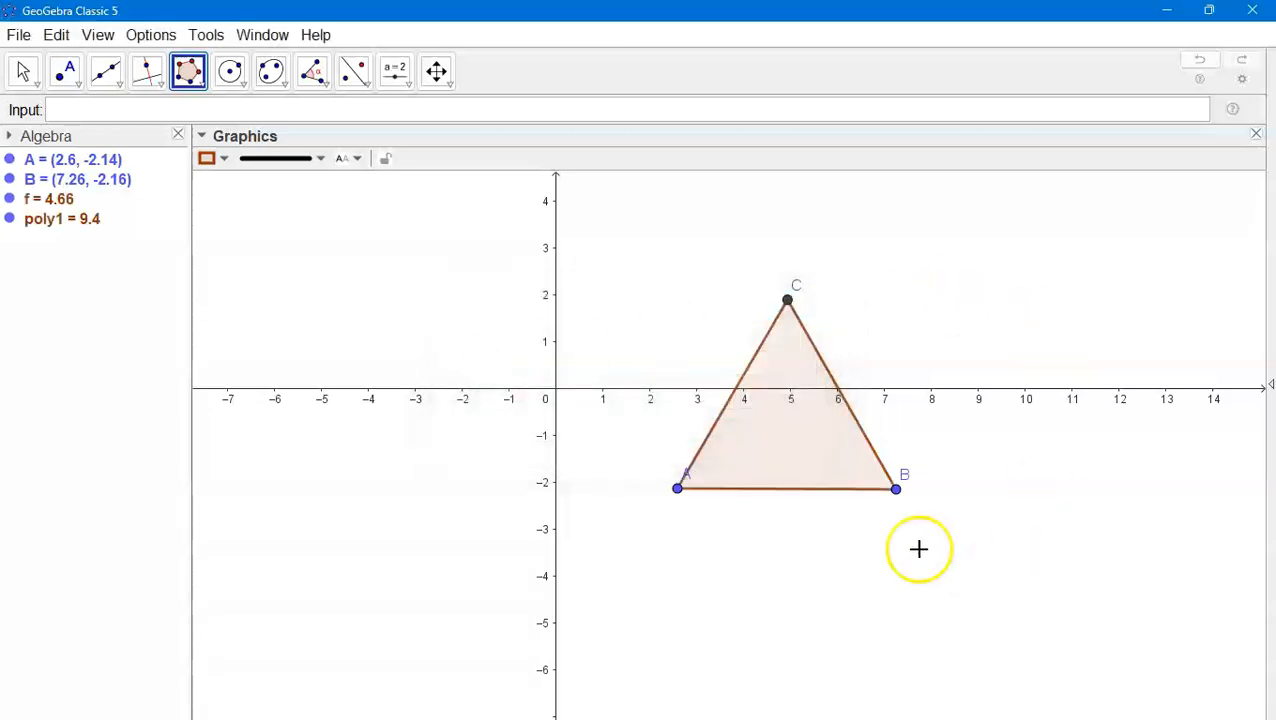
Draw a regular polygon with 4 vertices on a base from about (9.5, -1.84) to (12.42, -1.84).
{"action": "left_click", "coordinate": [1000, 473]}
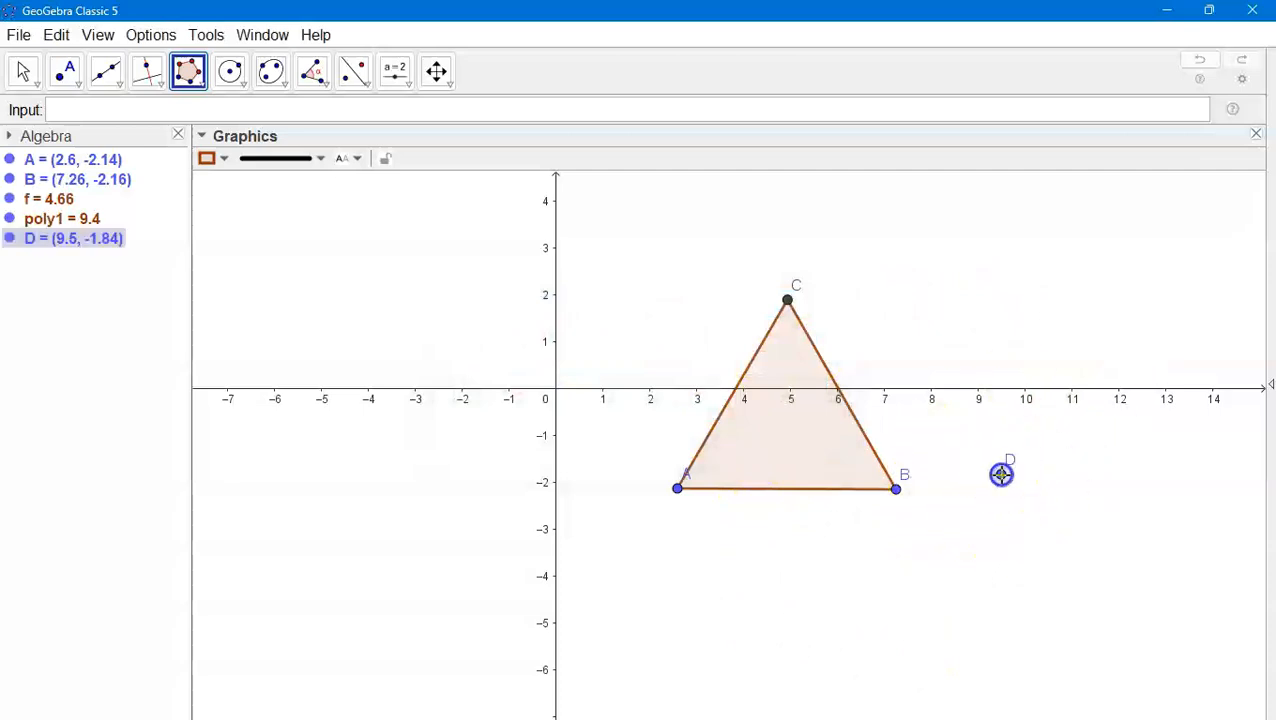
{"action": "left_click", "coordinate": [1138, 474]}
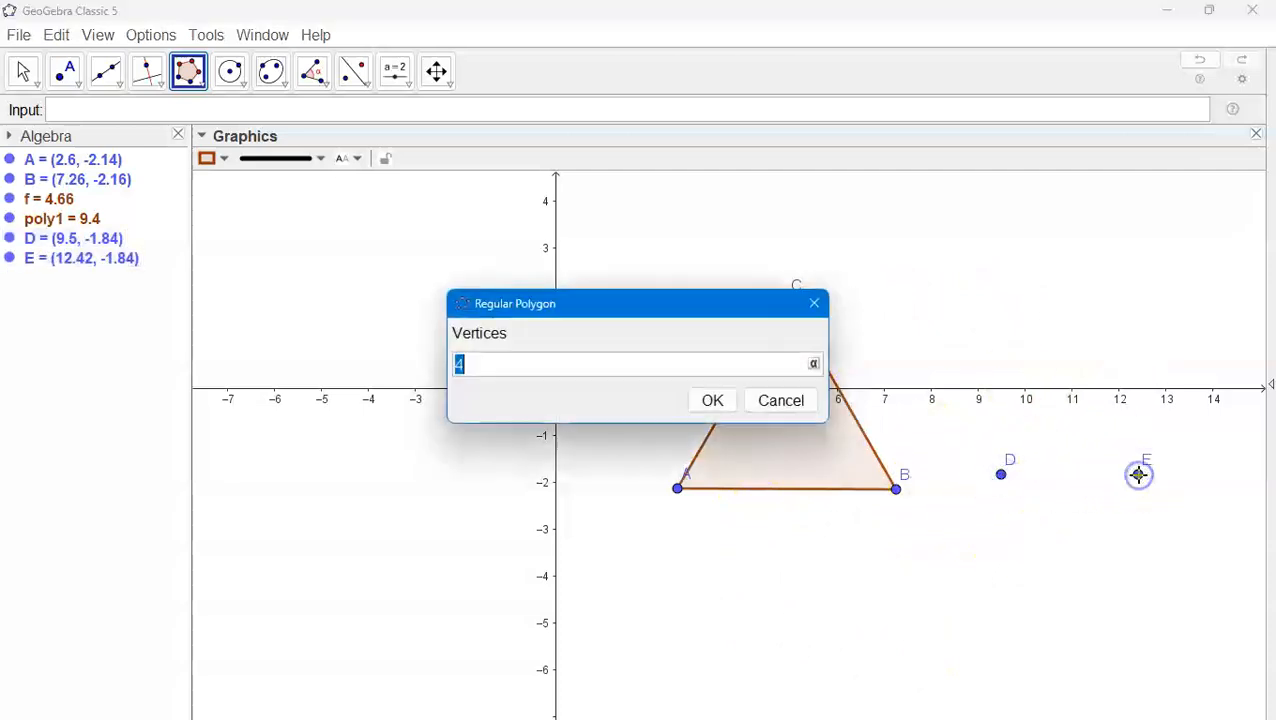
{"action": "left_click", "coordinate": [704, 404]}
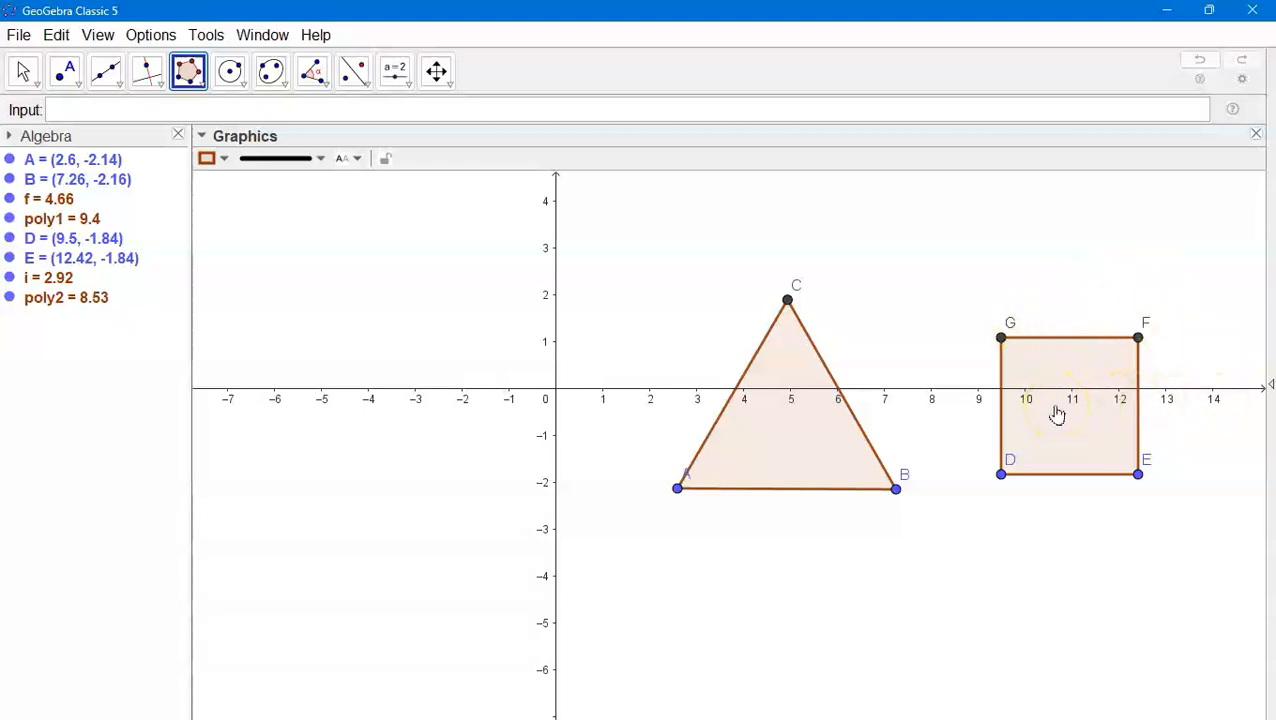
Draw a regular polygon with 5 vertices on a base from about (-5.2, -1.92) to (-2, -2).
{"action": "left_click", "coordinate": [311, 477]}
{"action": "left_click", "coordinate": [461, 481]}
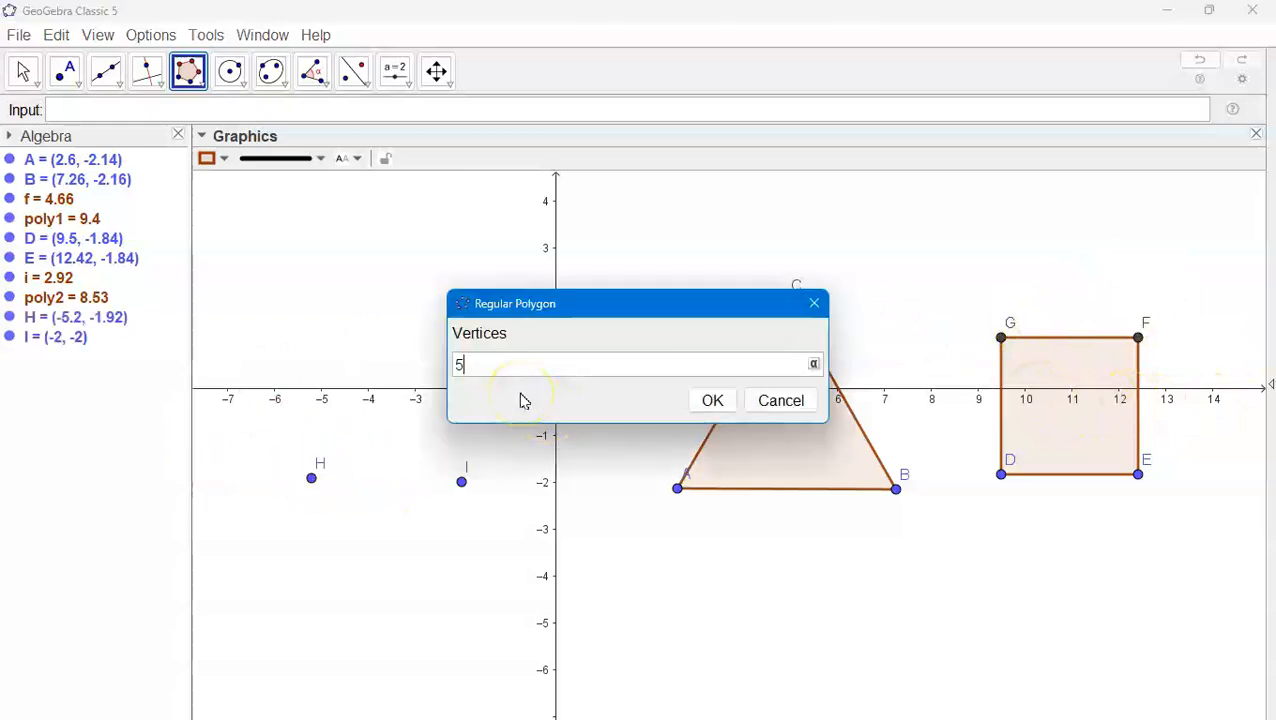
{"action": "left_click", "coordinate": [716, 401]}
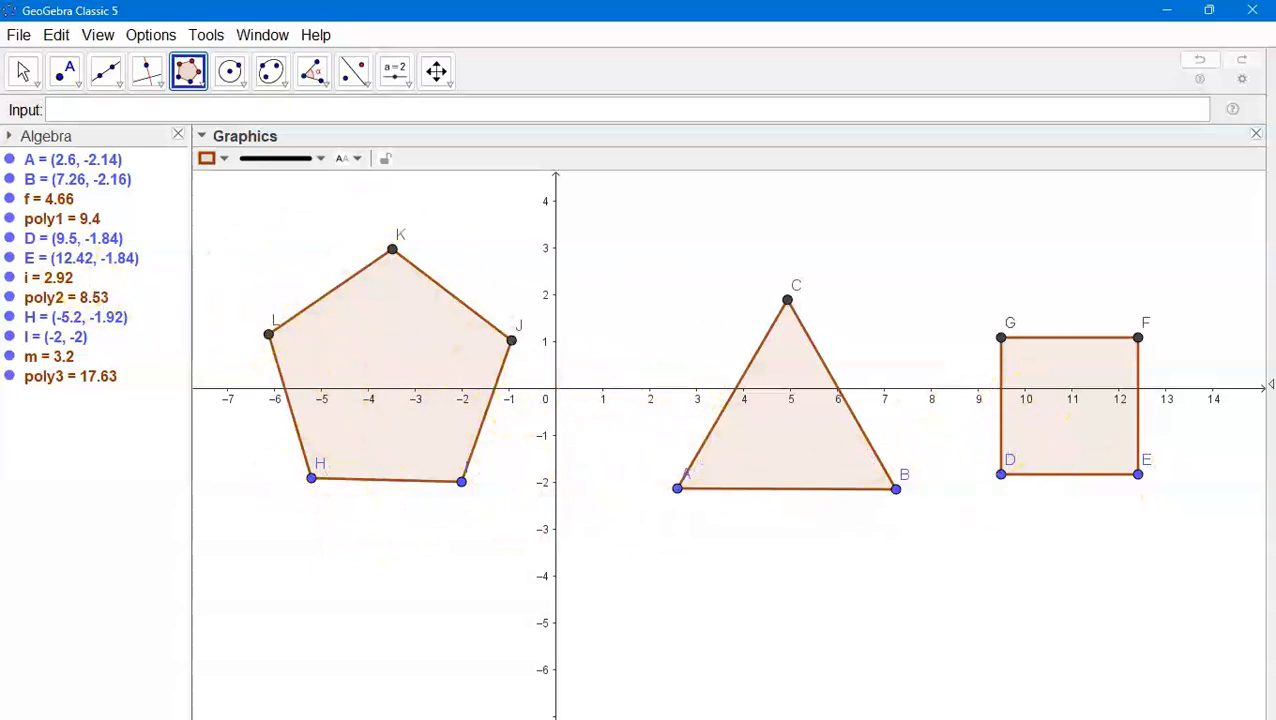
Show the triangle's label as Name & Value.
{"action": "left_click", "coordinate": [23, 70]}
{"action": "left_click", "coordinate": [762, 422]}
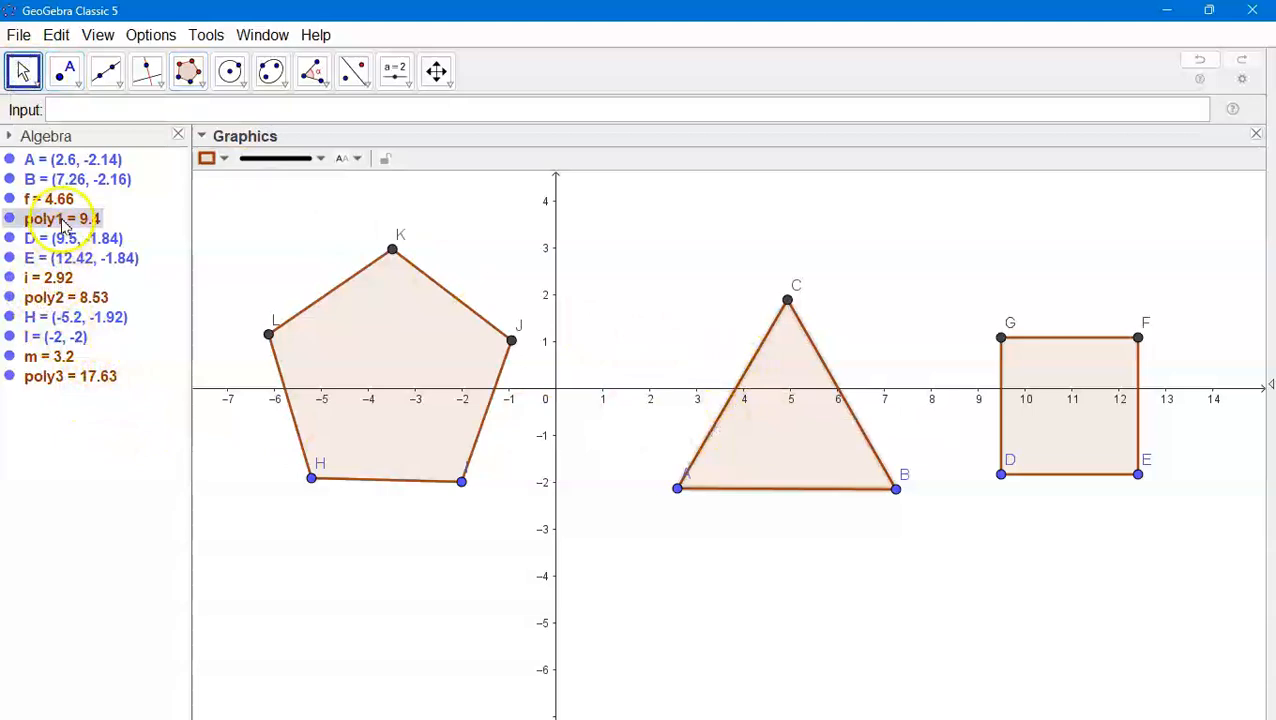
{"action": "right_click", "coordinate": [766, 433]}
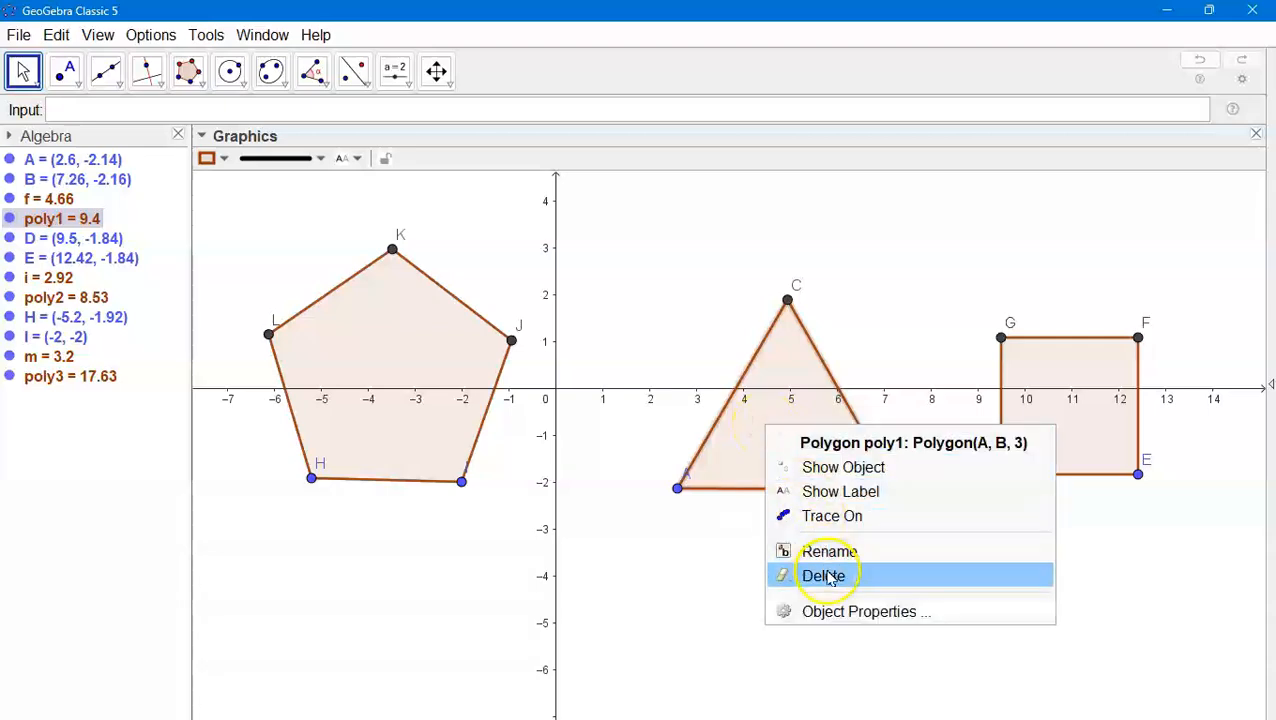
{"action": "left_click", "coordinate": [822, 492]}
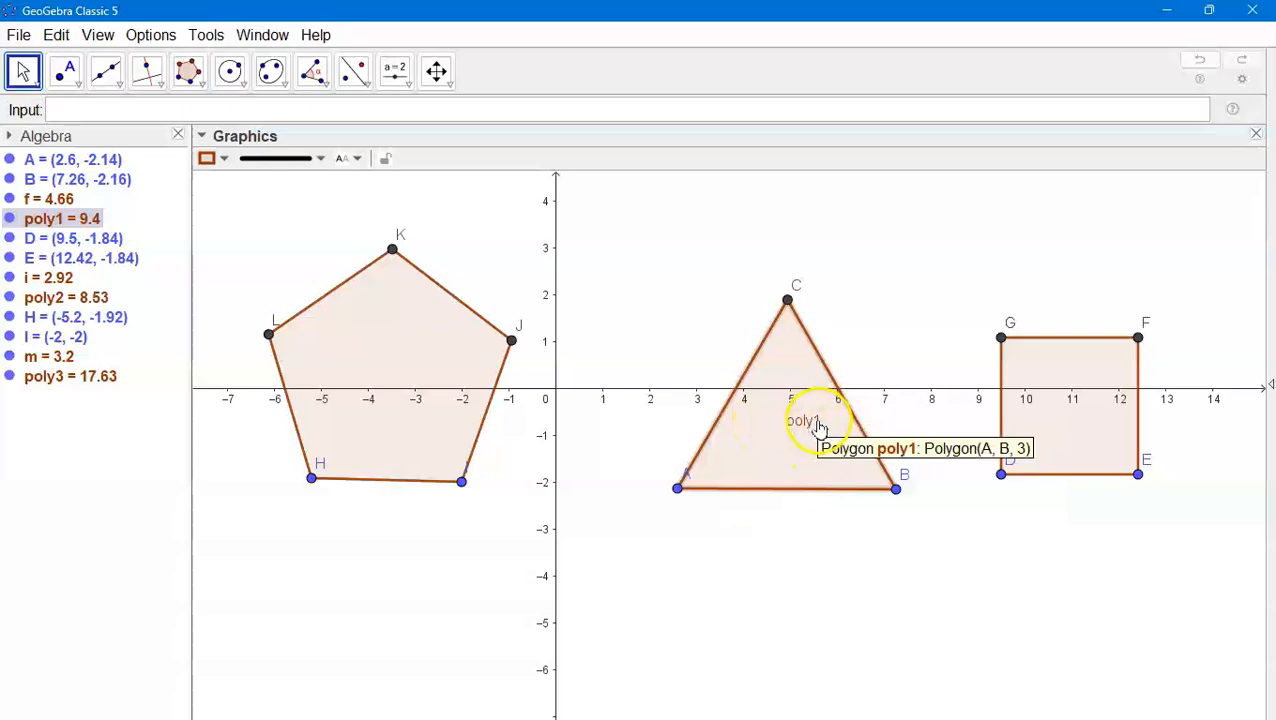
{"action": "left_click", "coordinate": [352, 158]}
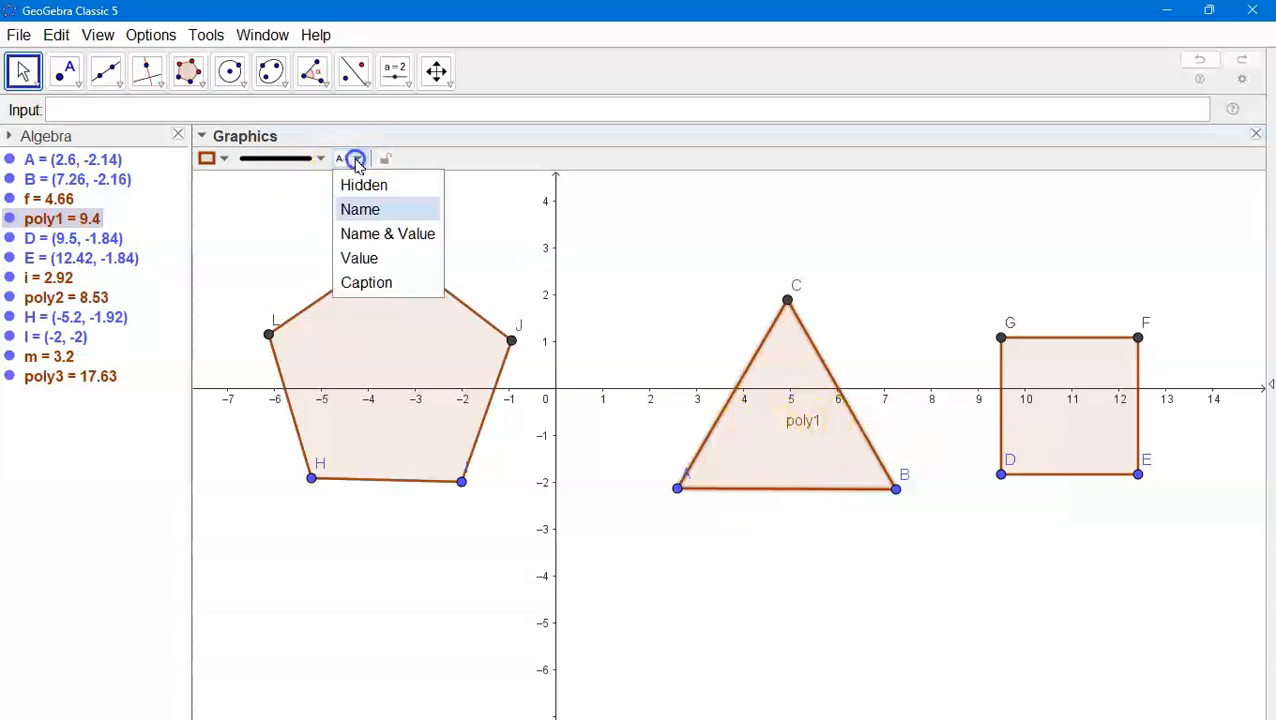
{"action": "left_click", "coordinate": [391, 236]}
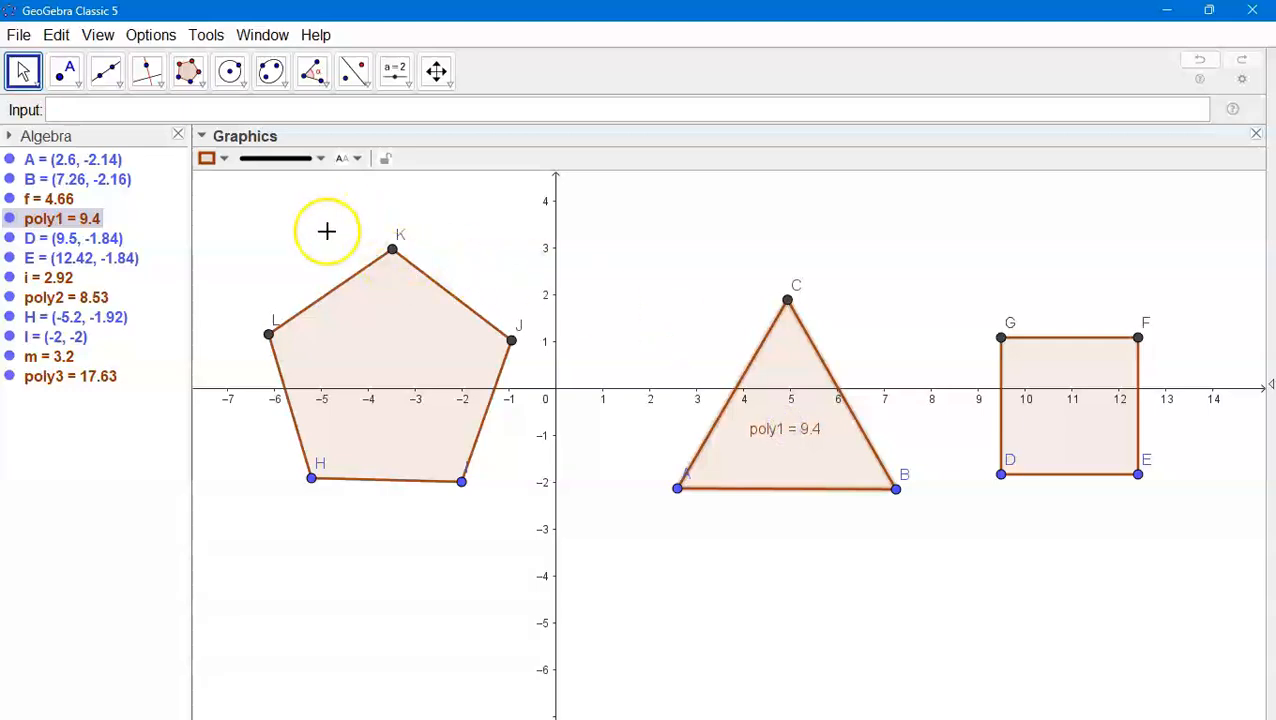
Give the triangle a dash-dot outline and a golden-yellow fill at about half opacity.
{"action": "left_click", "coordinate": [278, 158]}
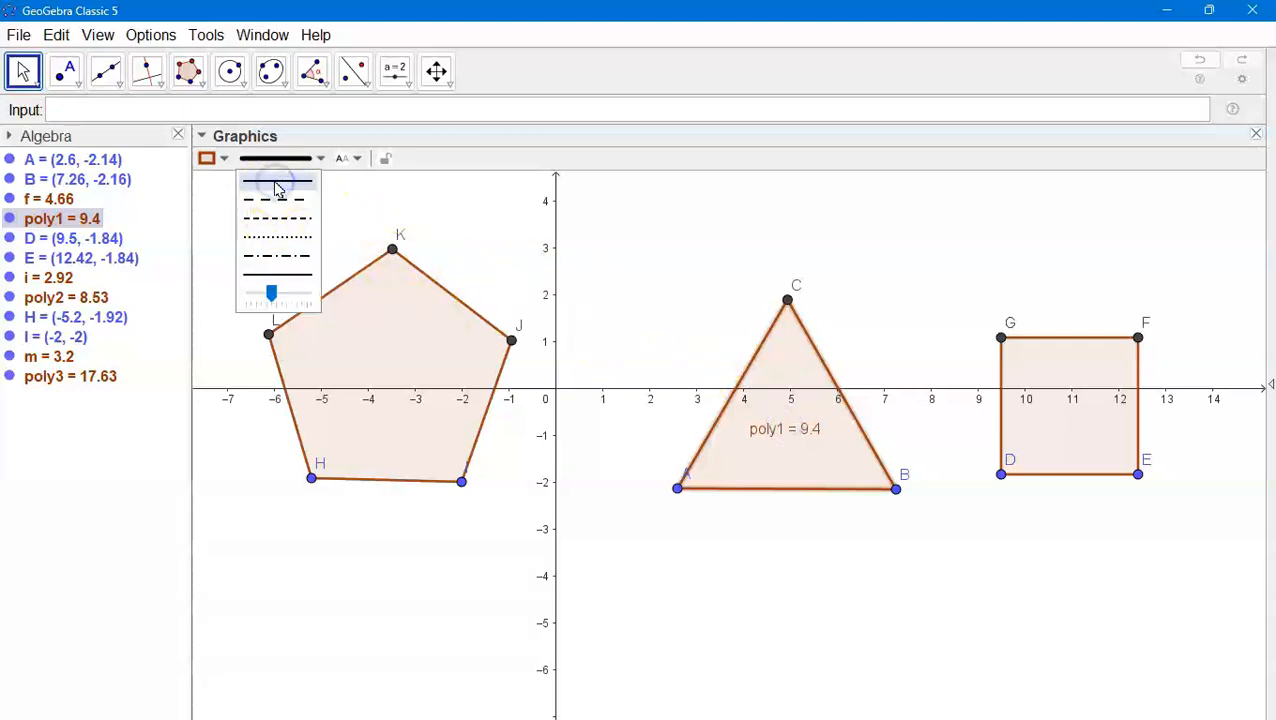
{"action": "left_click", "coordinate": [277, 255]}
{"action": "left_click", "coordinate": [216, 159]}
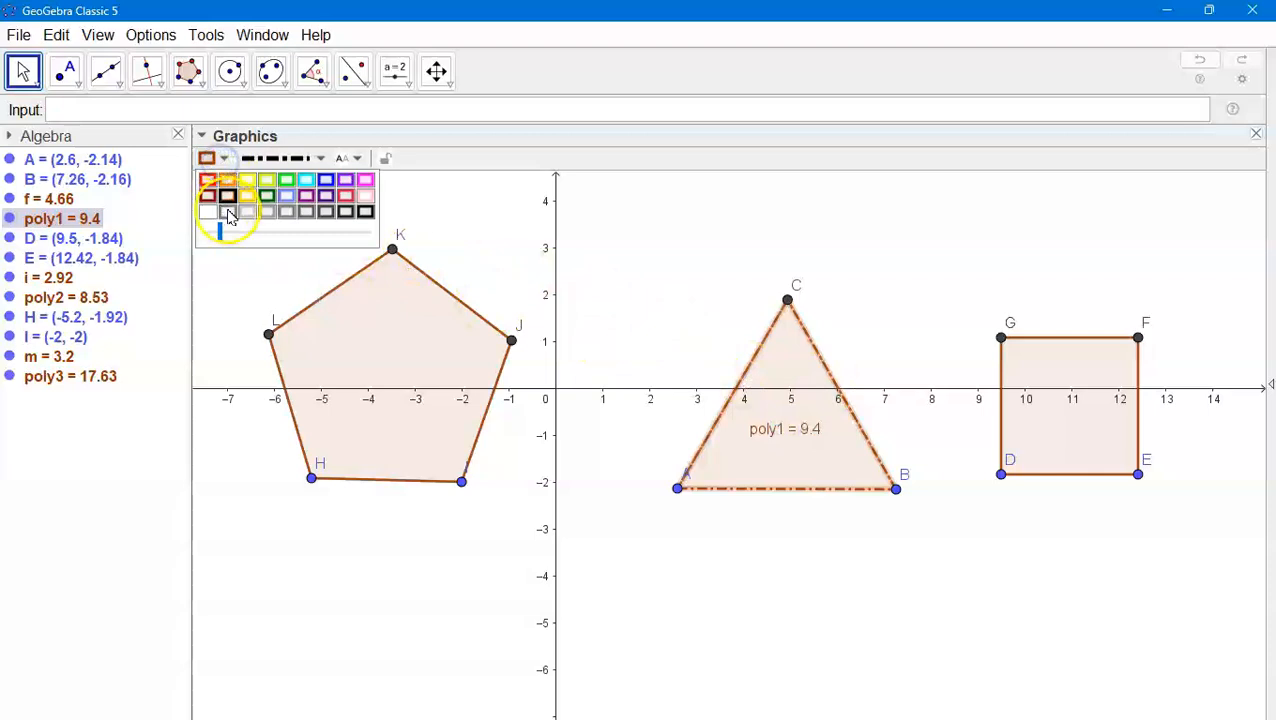
{"action": "left_click", "coordinate": [249, 196]}
{"action": "left_click", "coordinate": [294, 234]}
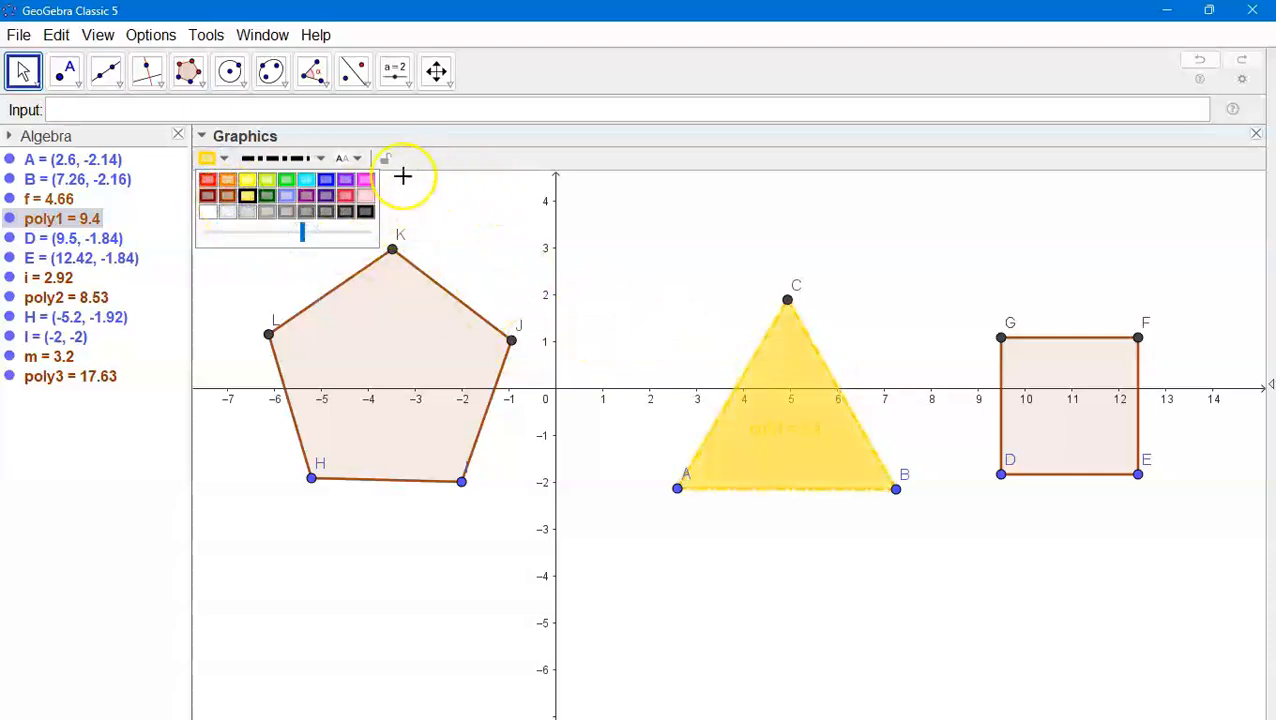
Fix the triangle in place and give it a Chessboard filling with a 45° angle.
{"action": "left_click", "coordinate": [386, 161]}
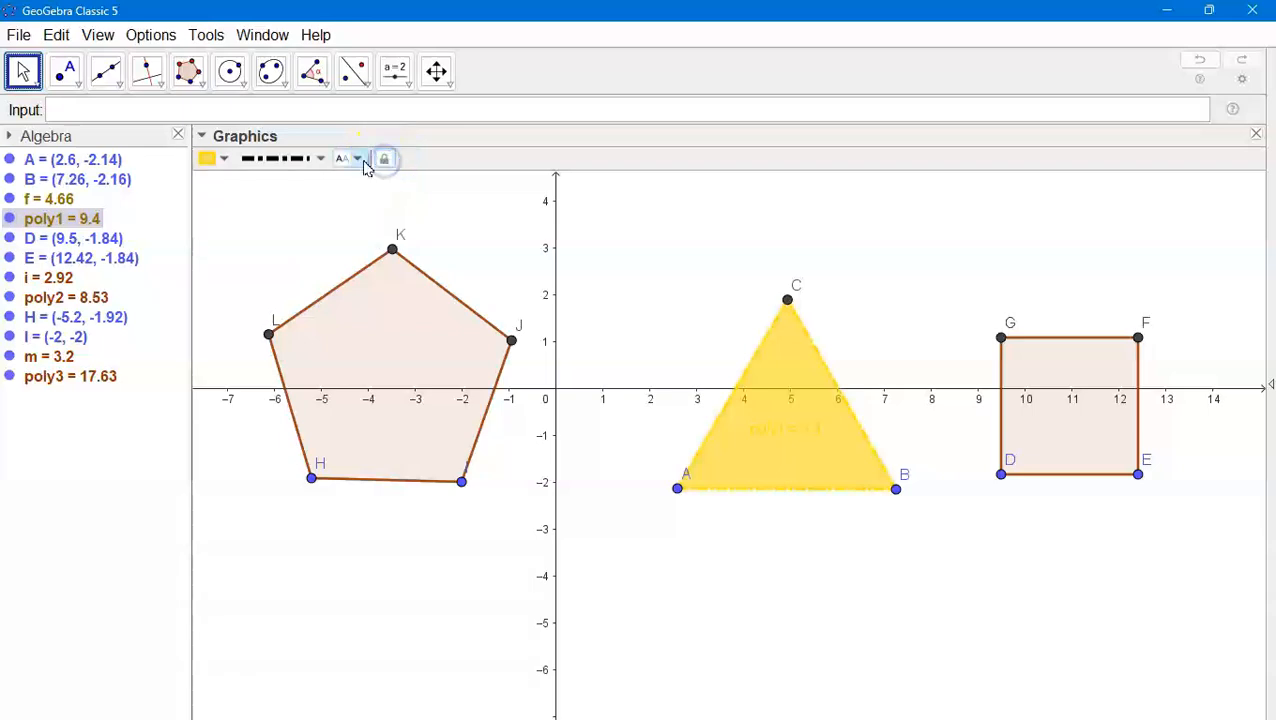
{"action": "left_click", "coordinate": [358, 161]}
{"action": "right_click", "coordinate": [766, 420]}
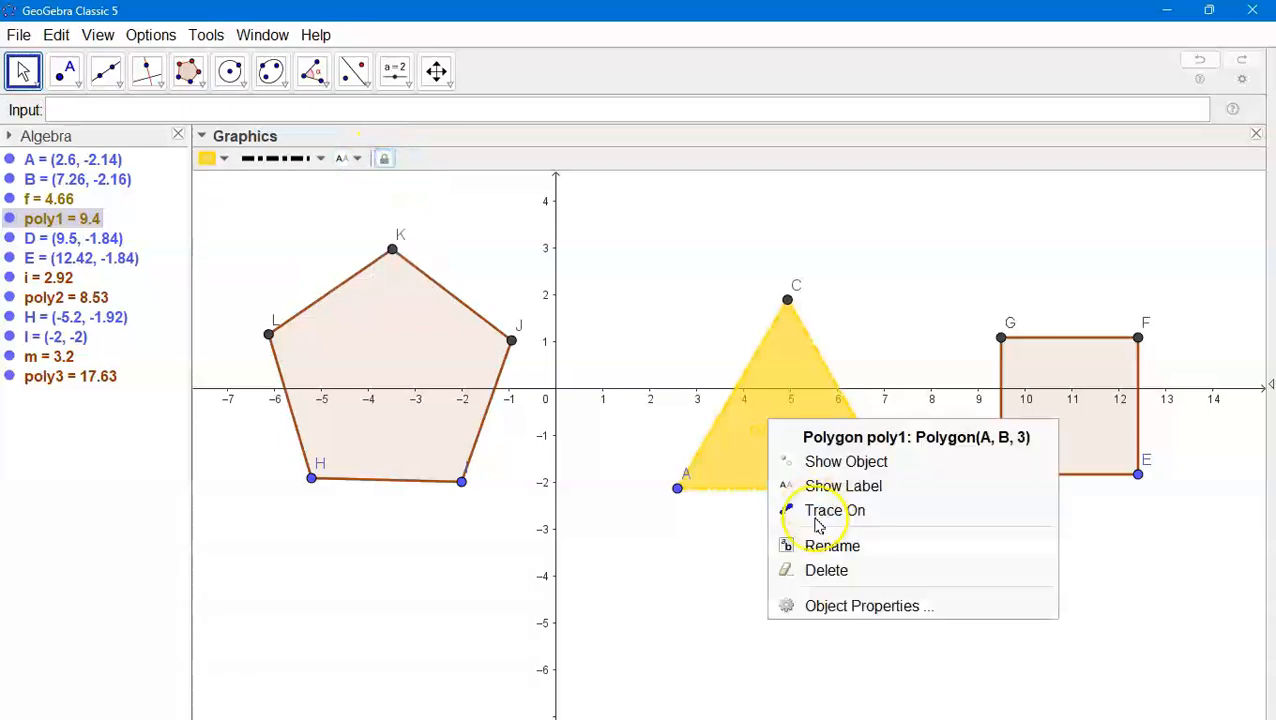
{"action": "left_click", "coordinate": [830, 604]}
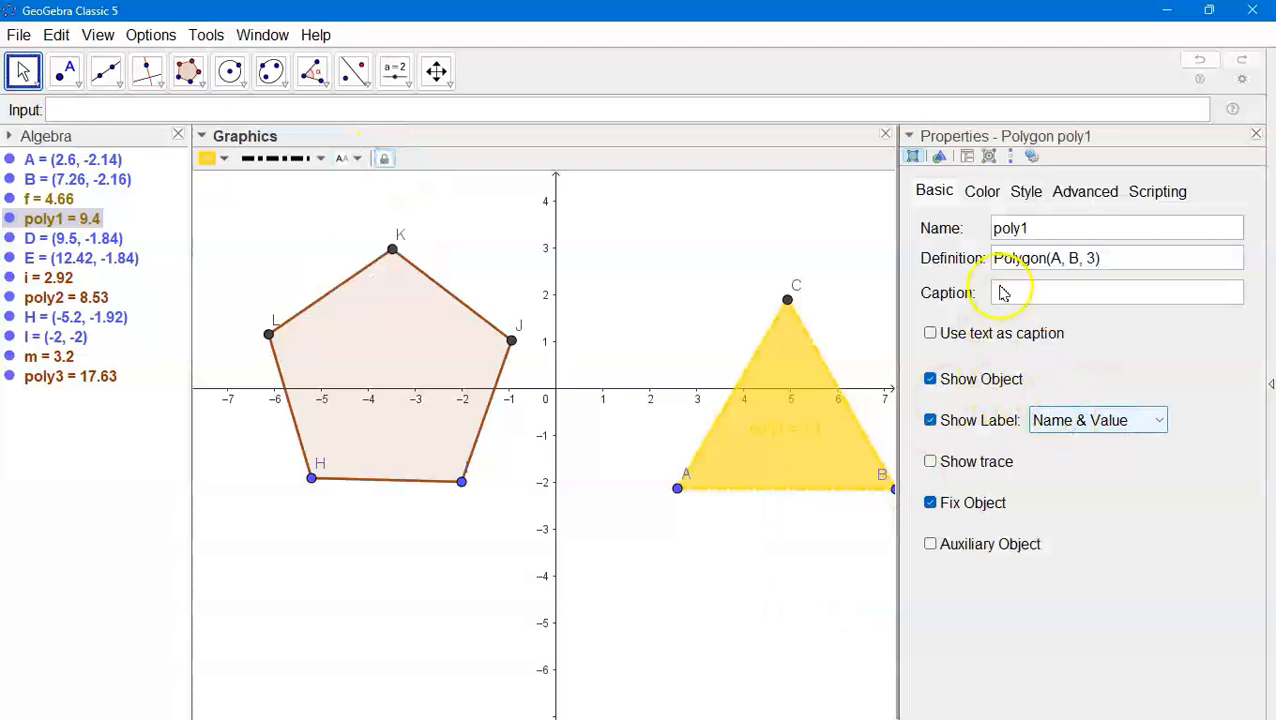
{"action": "left_click", "coordinate": [1023, 193]}
{"action": "left_click", "coordinate": [1003, 442]}
{"action": "left_click", "coordinate": [997, 526]}
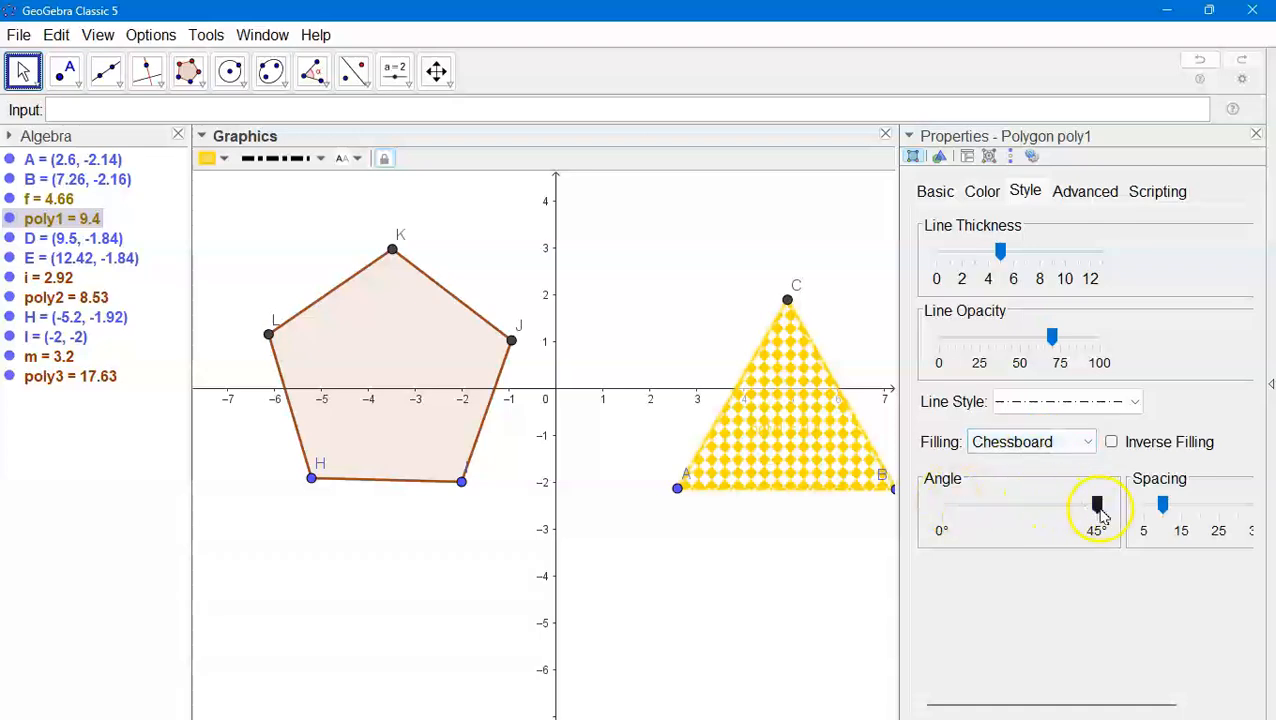
{"action": "mouse_move", "coordinate": [1168, 510]}
{"action": "left_mouse_down"}
{"action": "mouse_move", "coordinate": [1199, 508]}
{"action": "mouse_move", "coordinate": [1143, 506]}
{"action": "mouse_move", "coordinate": [1162, 506]}
{"action": "left_mouse_up"}
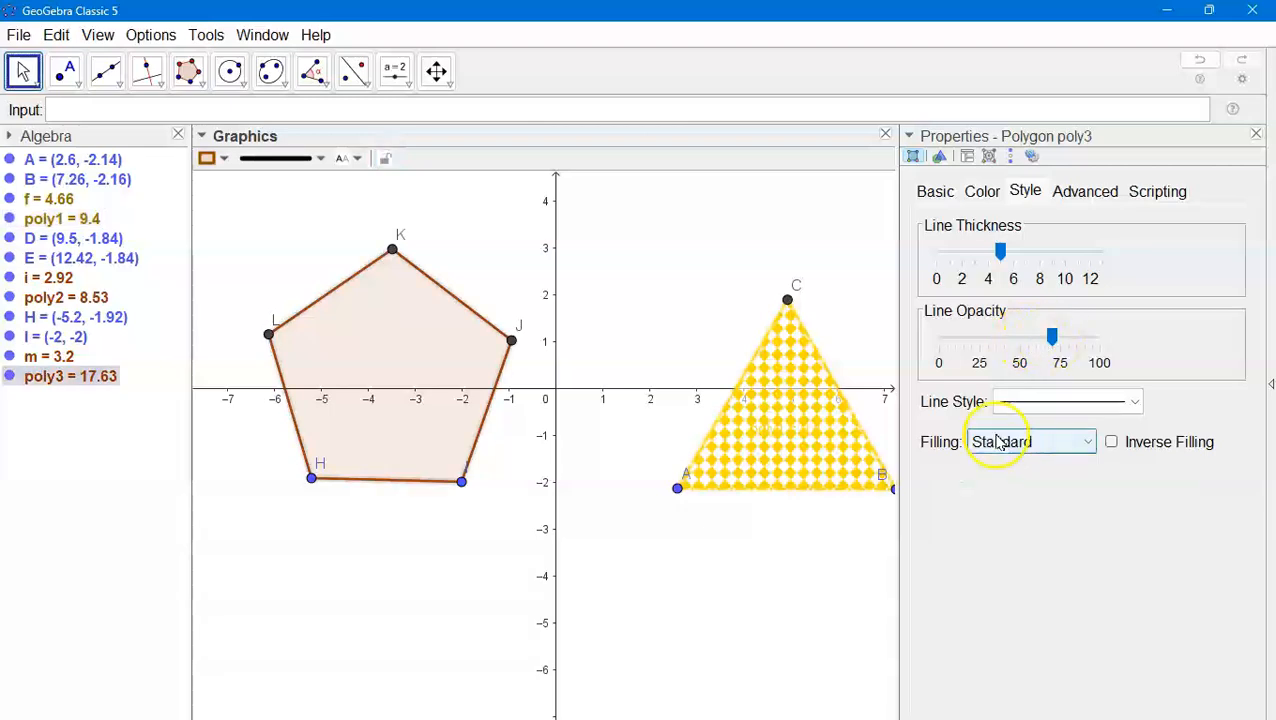
Set the pentagon's filling to Cross-hatching.
{"action": "left_click", "coordinate": [1000, 441]}
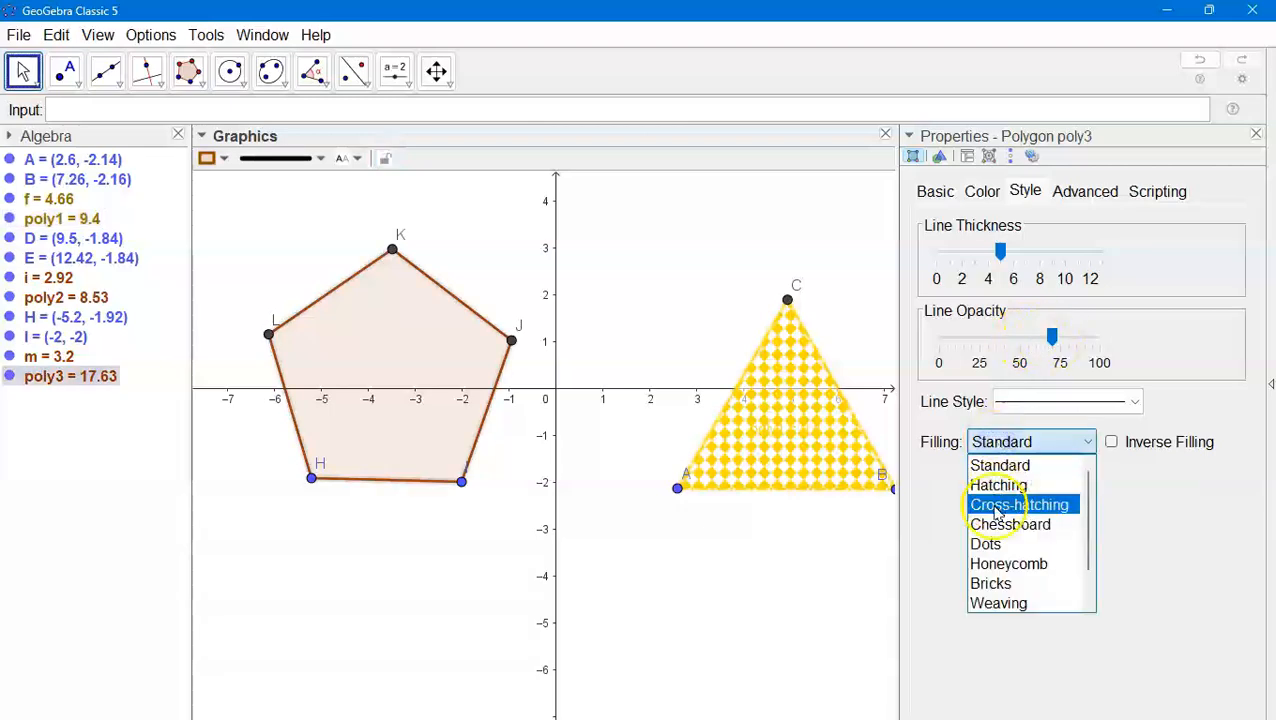
{"action": "left_click", "coordinate": [995, 506]}
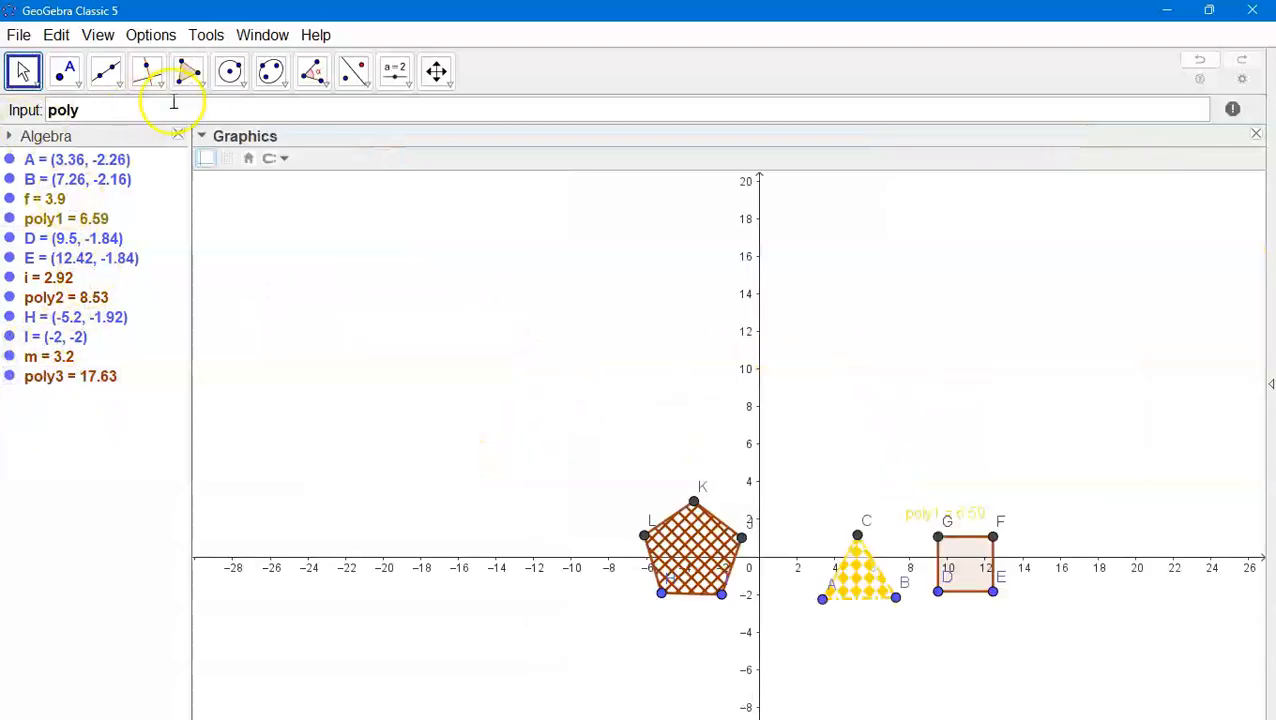
Draw a regular polygon on a base from (4, 10) to (12, 10) with a as its vertex count, creating a slider for a.
{"action": "left_click", "coordinate": [192, 74]}
{"action": "left_click", "coordinate": [201, 86]}
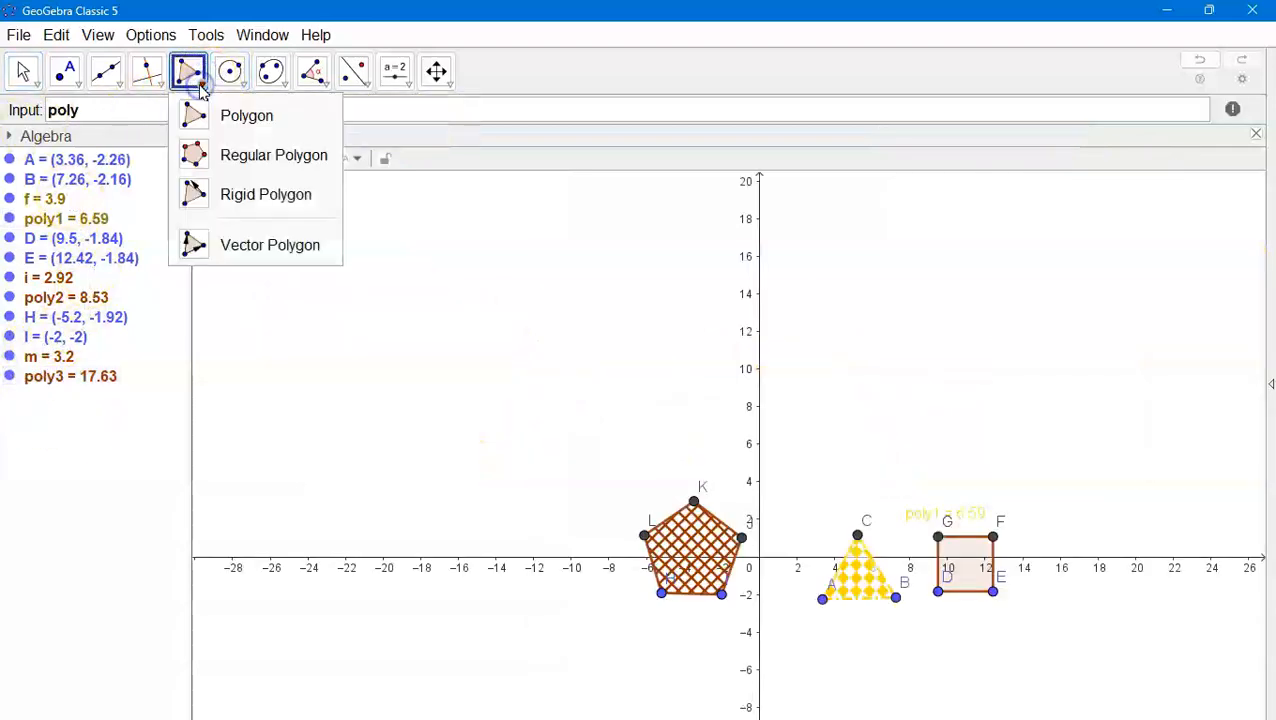
{"action": "left_click", "coordinate": [242, 155]}
{"action": "left_click", "coordinate": [834, 369]}
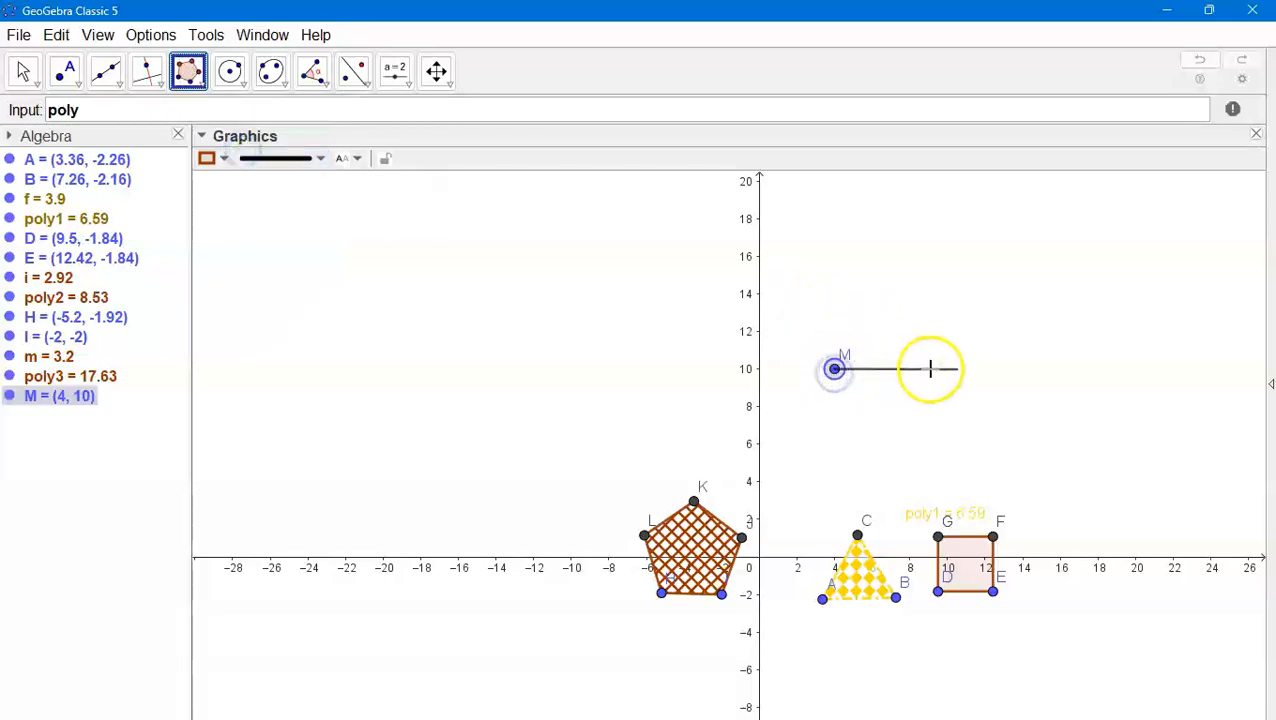
{"action": "left_click", "coordinate": [985, 369]}
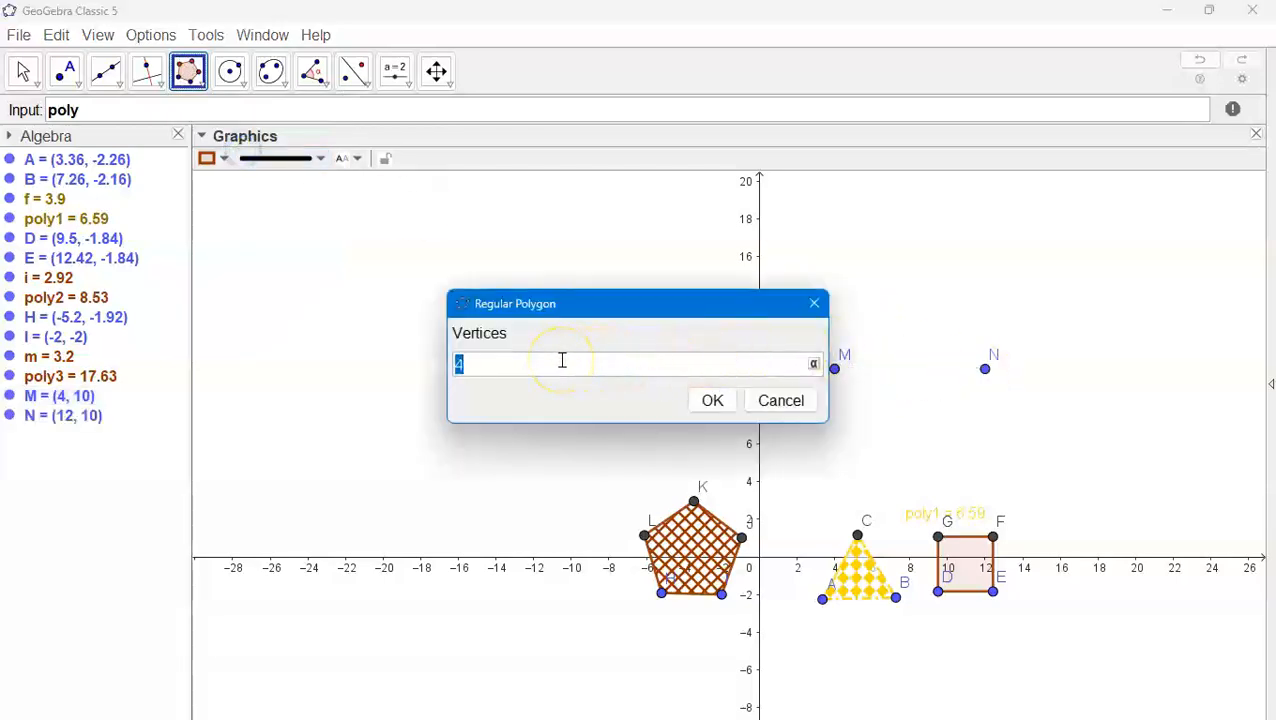
{"action": "type", "text": "a"}
{"action": "left_click", "coordinate": [714, 402]}
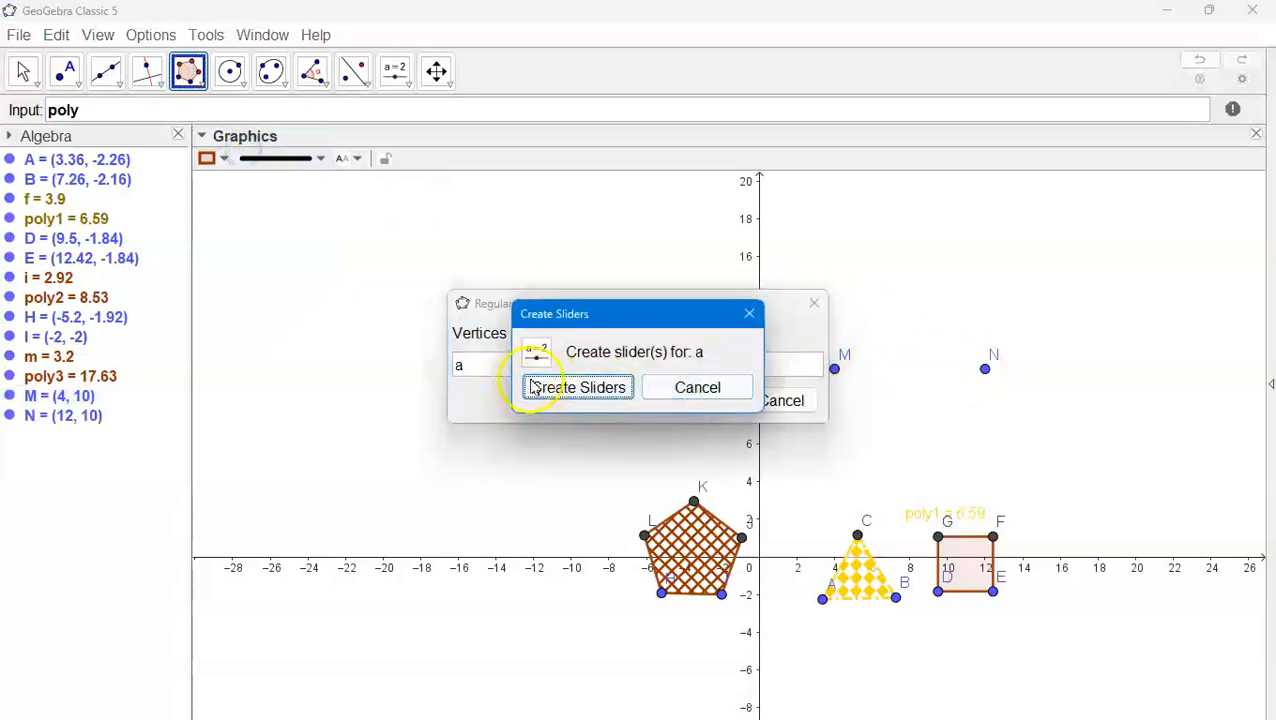
{"action": "left_click", "coordinate": [594, 389]}
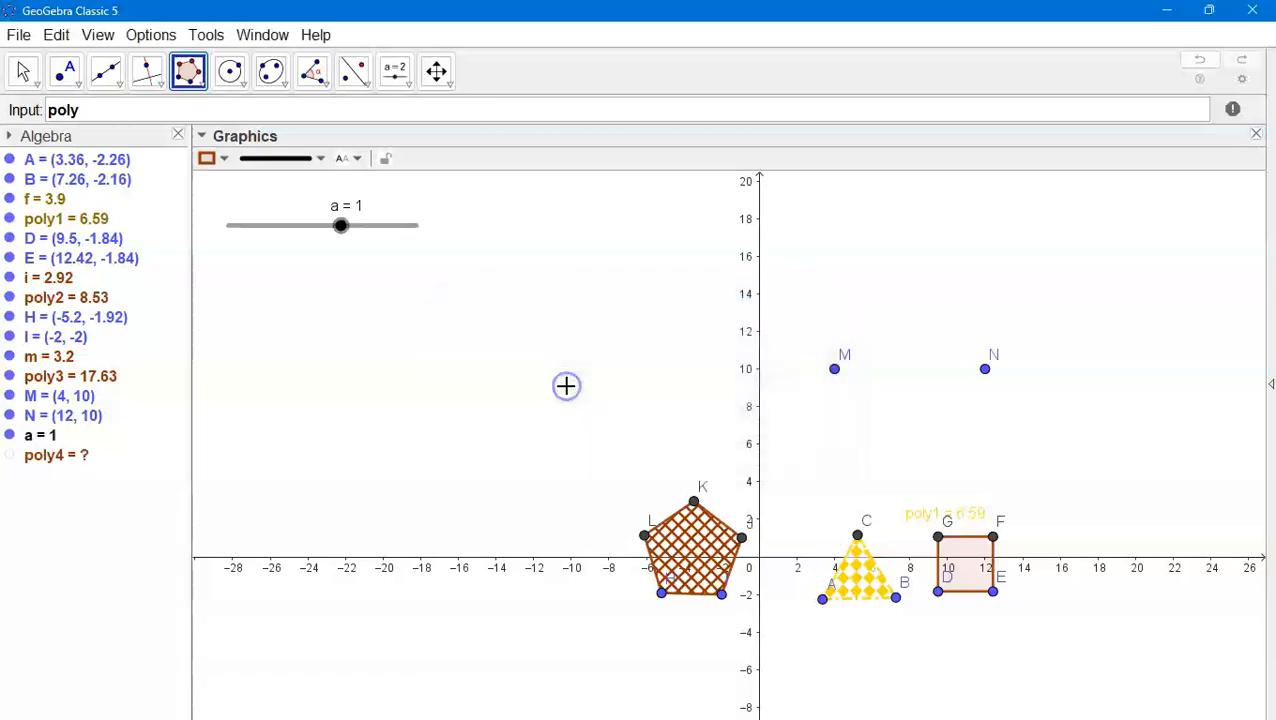
Set slider a to a minimum of 3, a maximum of 20 and an increment of 1.
{"action": "right_click", "coordinate": [370, 225]}
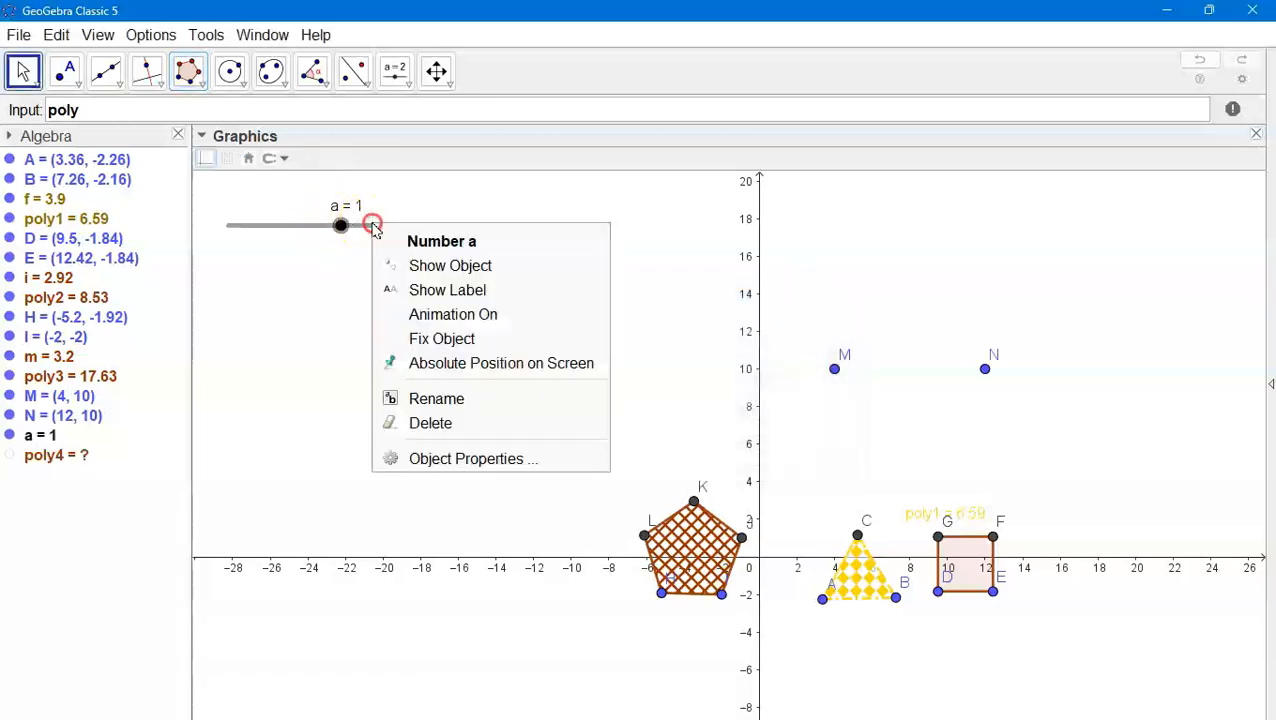
{"action": "left_click", "coordinate": [455, 458]}
{"action": "left_click", "coordinate": [994, 278]}
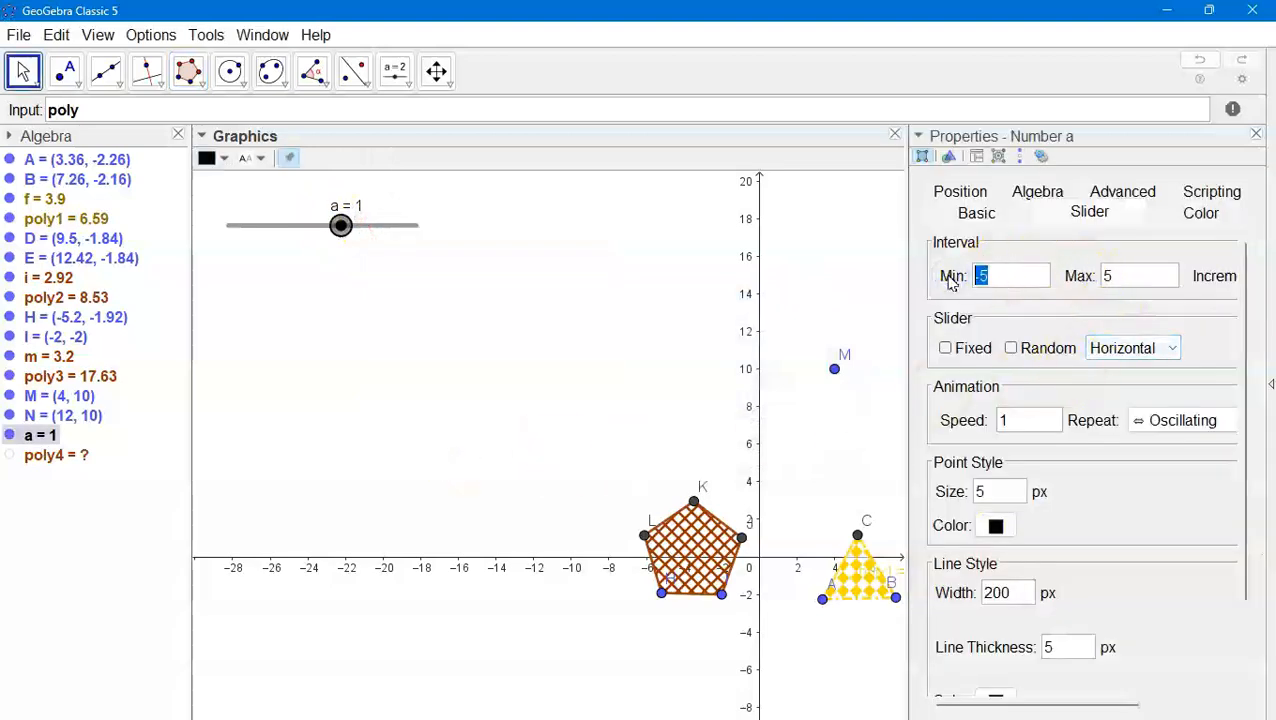
{"action": "left_click", "coordinate": [1120, 280]}
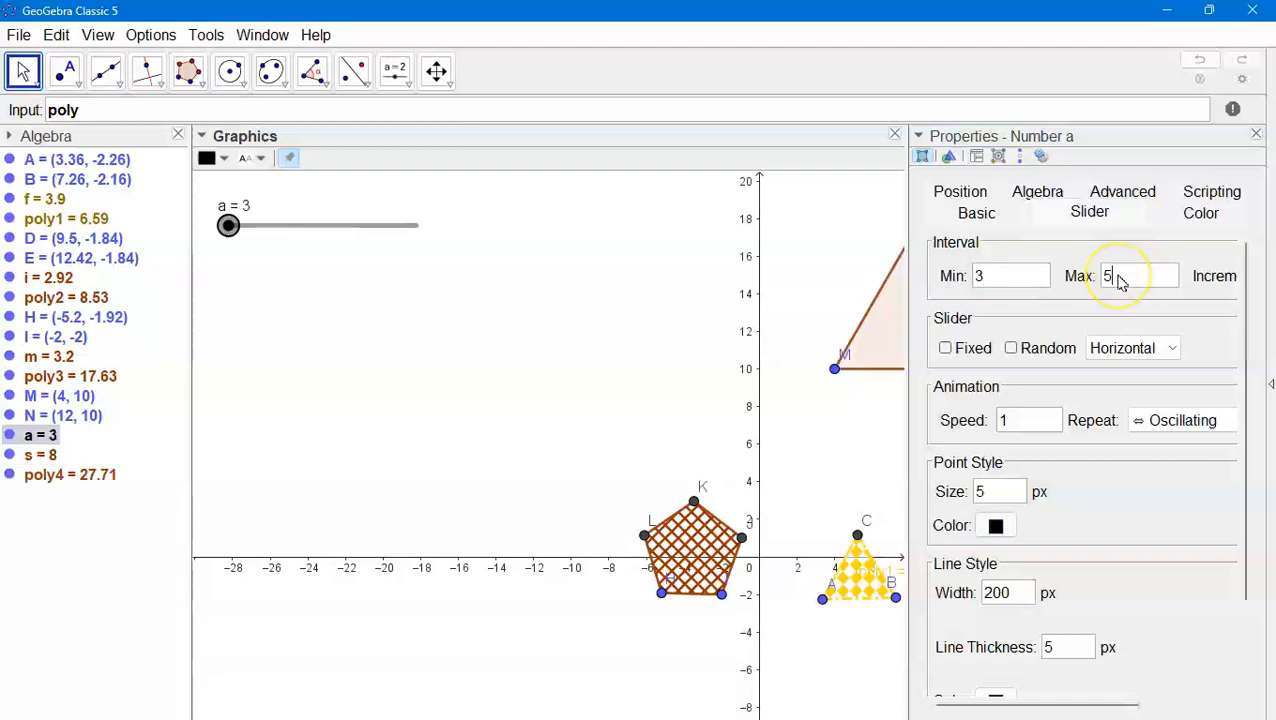
{"action": "key", "text": "Tab"}
{"action": "left_click", "coordinate": [1153, 278]}
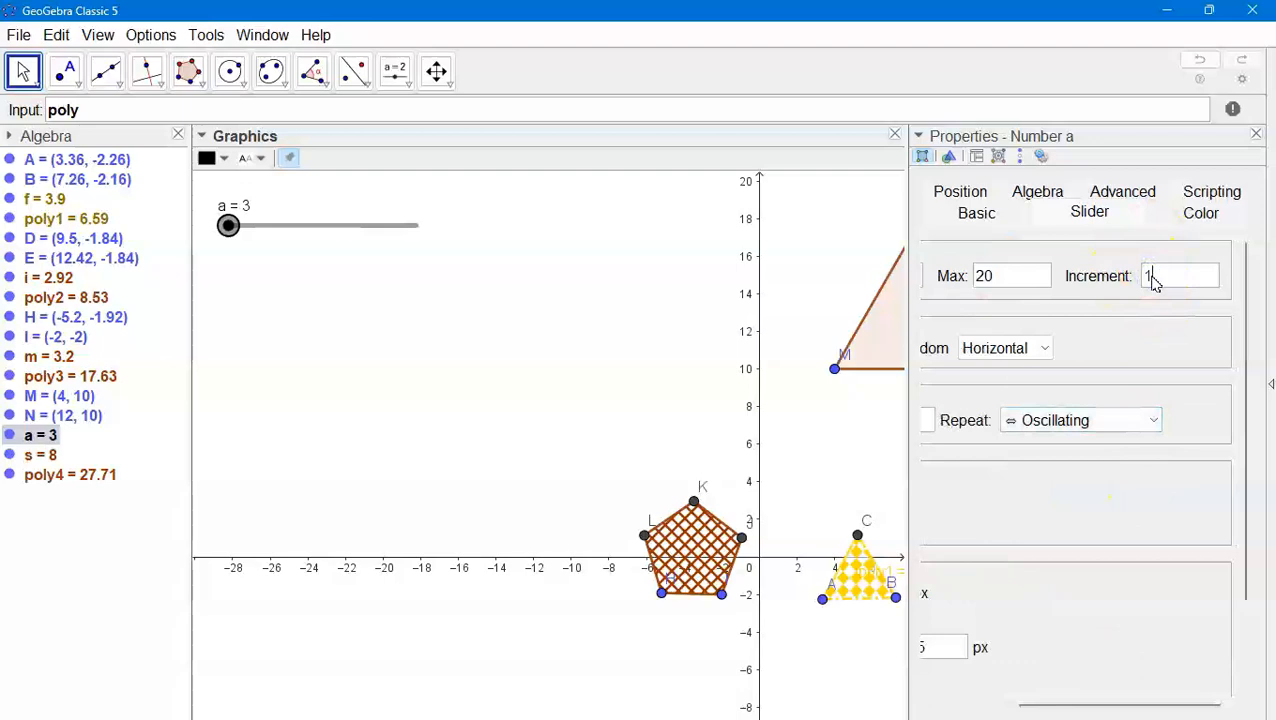
{"action": "left_click", "coordinate": [1256, 141]}
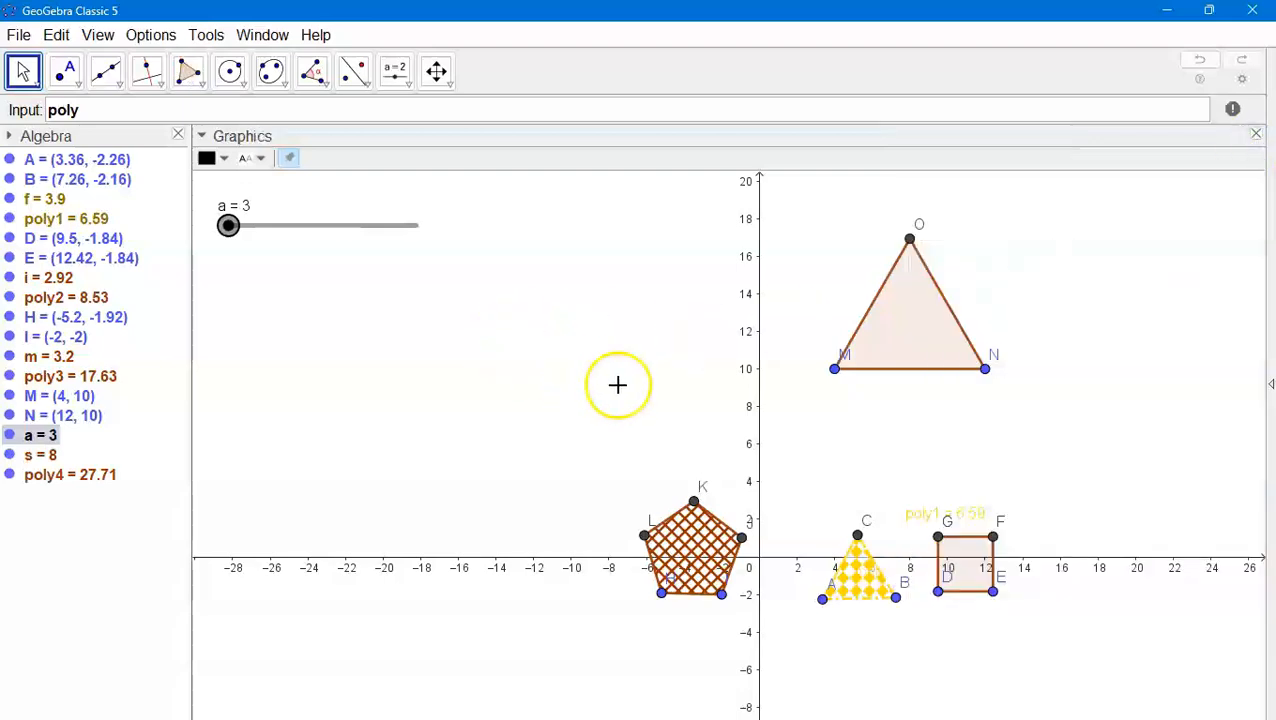
Turn on the animation of slider a so the polygon's number of vertices changes automatically.
{"action": "right_click", "coordinate": [230, 226]}
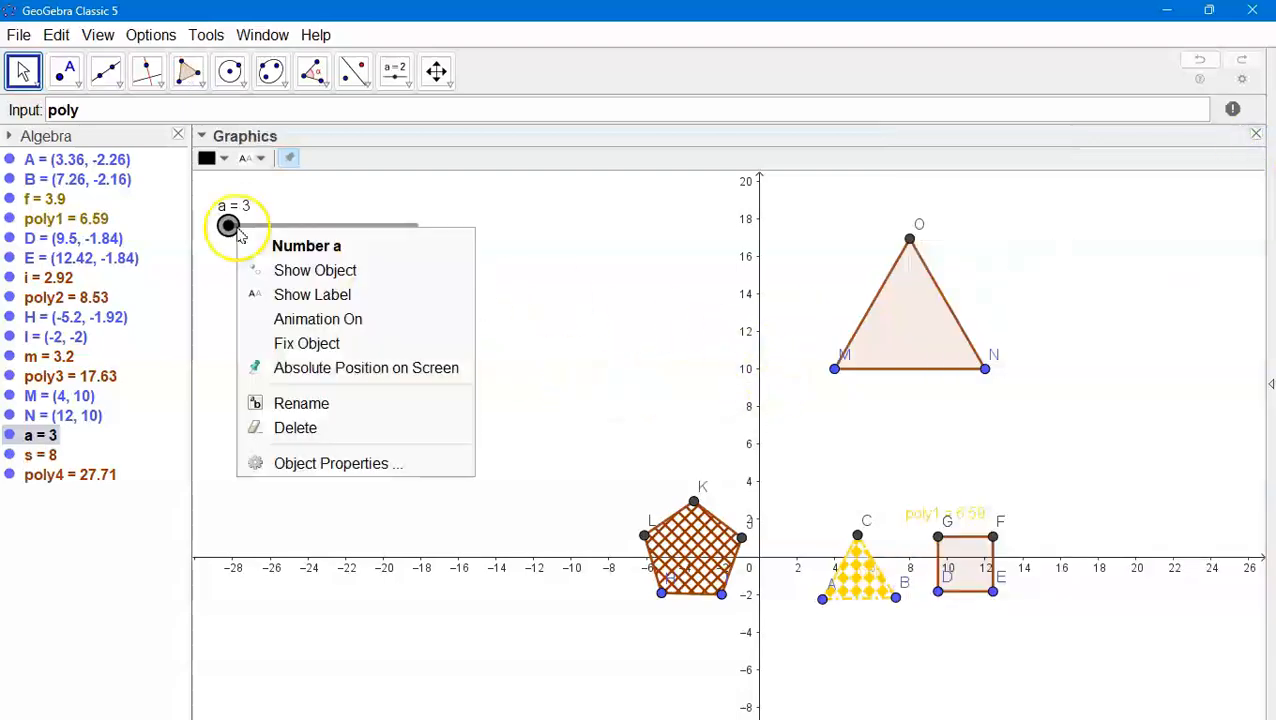
{"action": "left_click", "coordinate": [301, 319]}
{"action": "scroll", "coordinate": [594, 394], "scroll_direction": "down", "scroll_amount": 8}
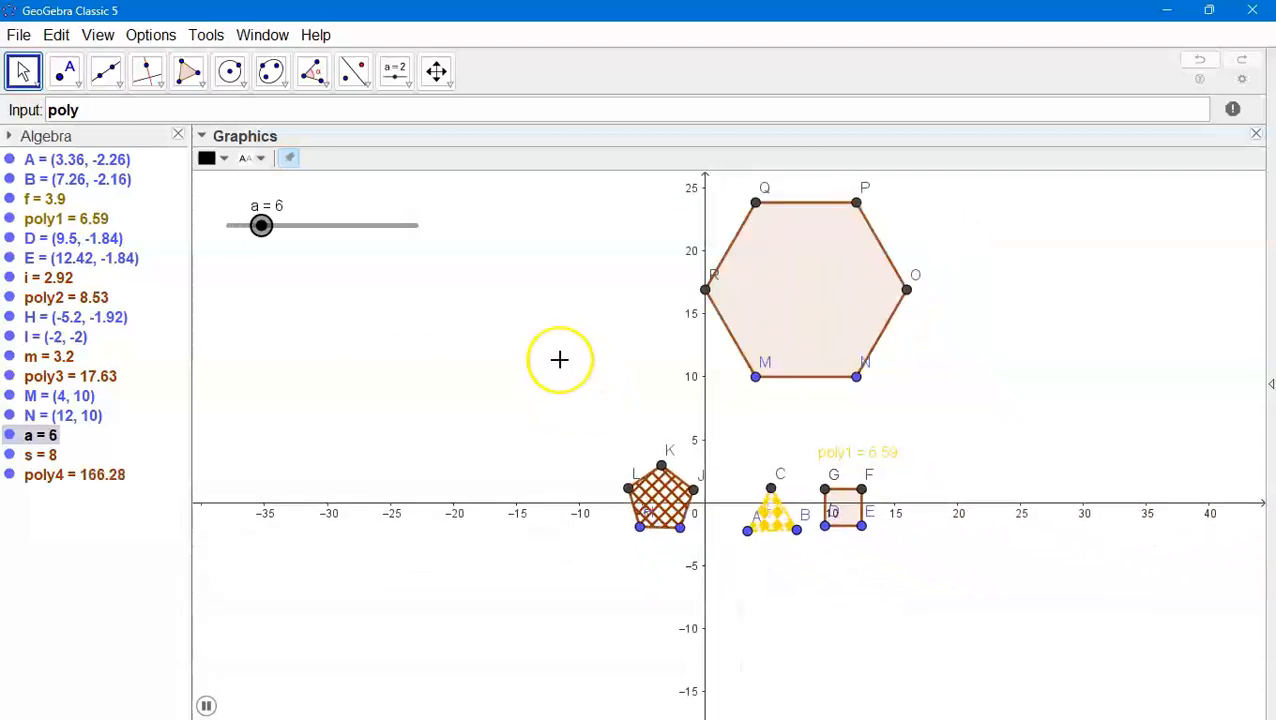
Fit the animated polygon in the graphics view and examine how its shape changes with slider a.
{"action": "scroll", "coordinate": [550, 360], "scroll_direction": "down", "scroll_amount": 2}
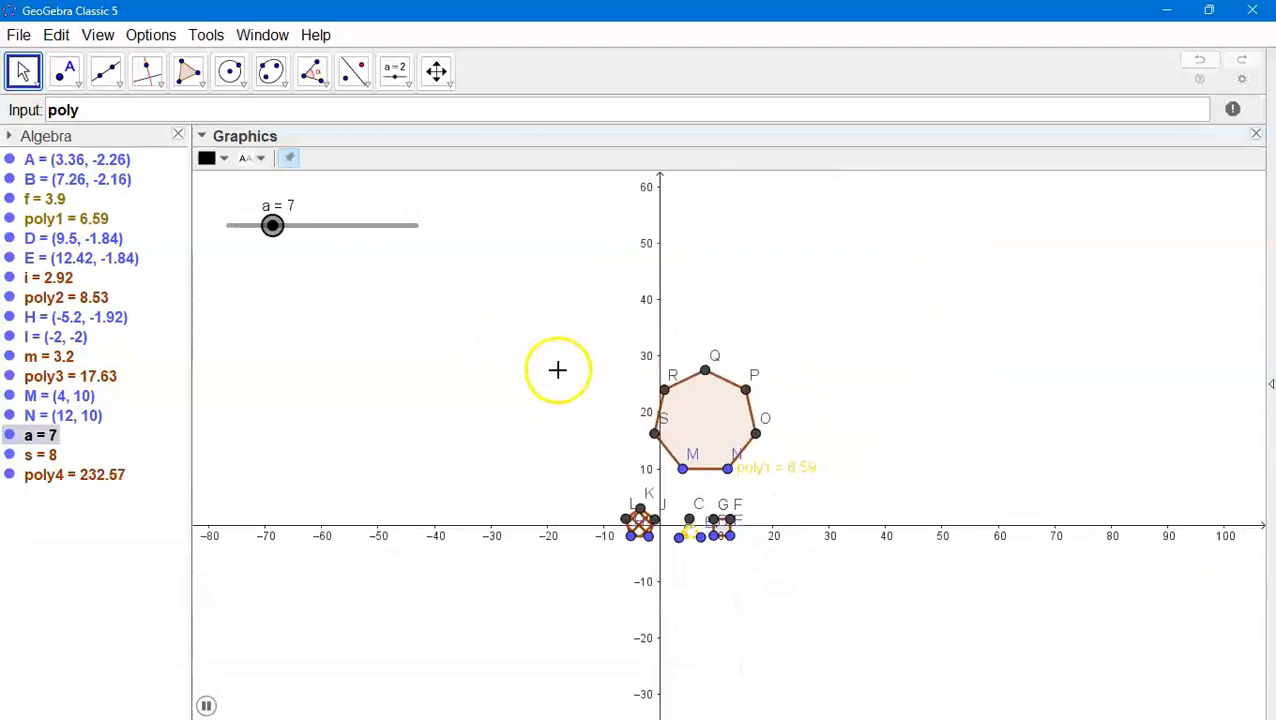
{"action": "scroll", "coordinate": [577, 384], "scroll_direction": "up", "scroll_amount": 2}
{"action": "scroll", "coordinate": [560, 378], "scroll_direction": "down", "scroll_amount": 5}
{"action": "scroll", "coordinate": [547, 373], "scroll_direction": "up", "scroll_amount": 10}
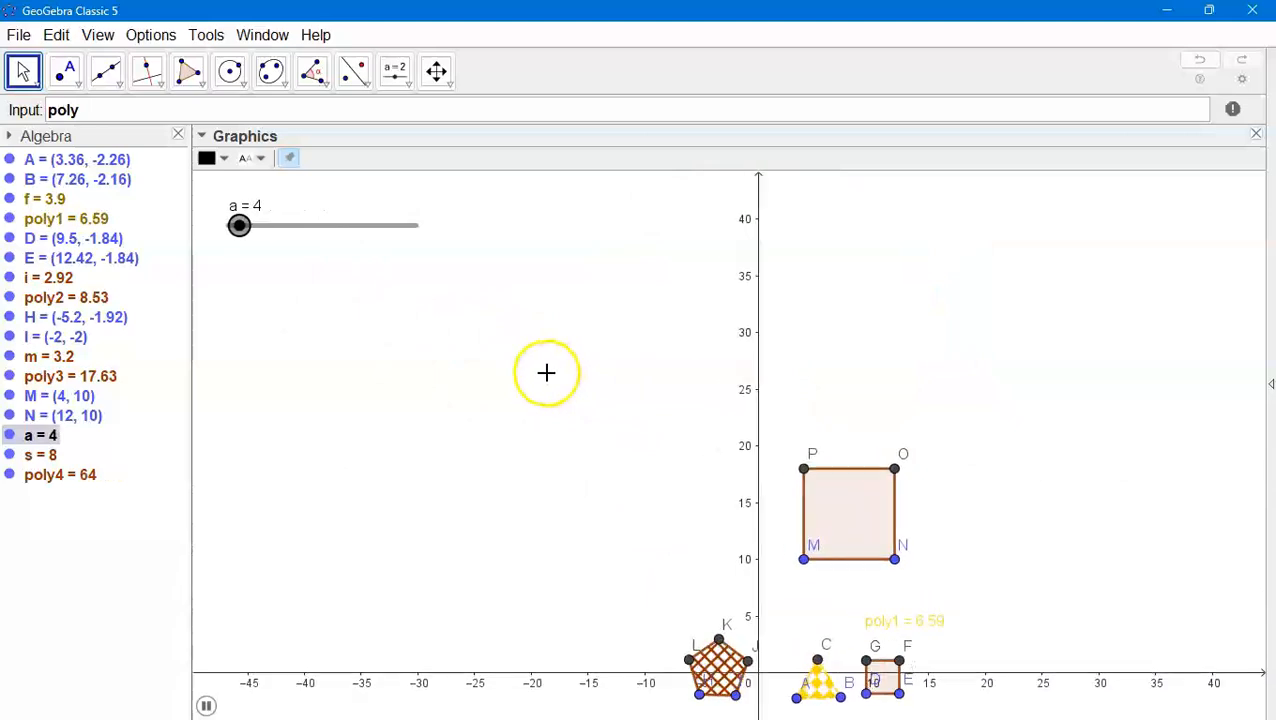
{"action": "scroll", "coordinate": [570, 368], "scroll_direction": "down", "scroll_amount": 1}
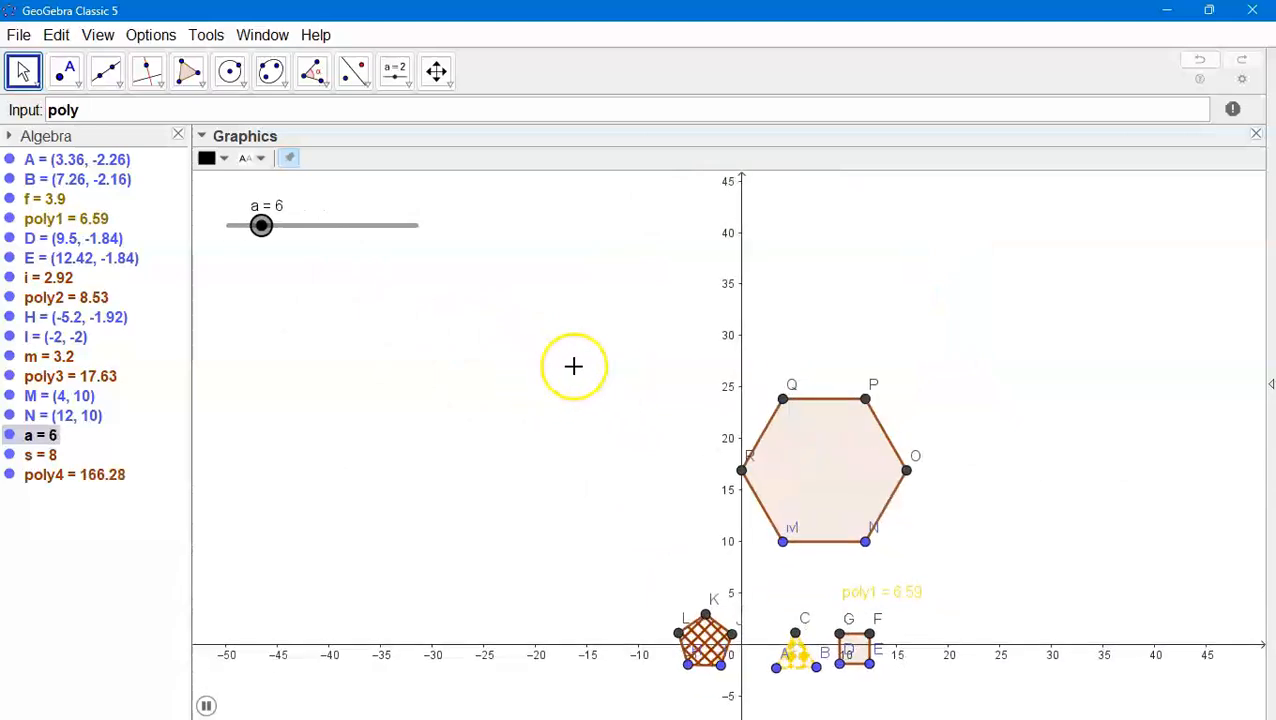
{"action": "scroll", "coordinate": [465, 332], "scroll_direction": "down", "scroll_amount": 2}
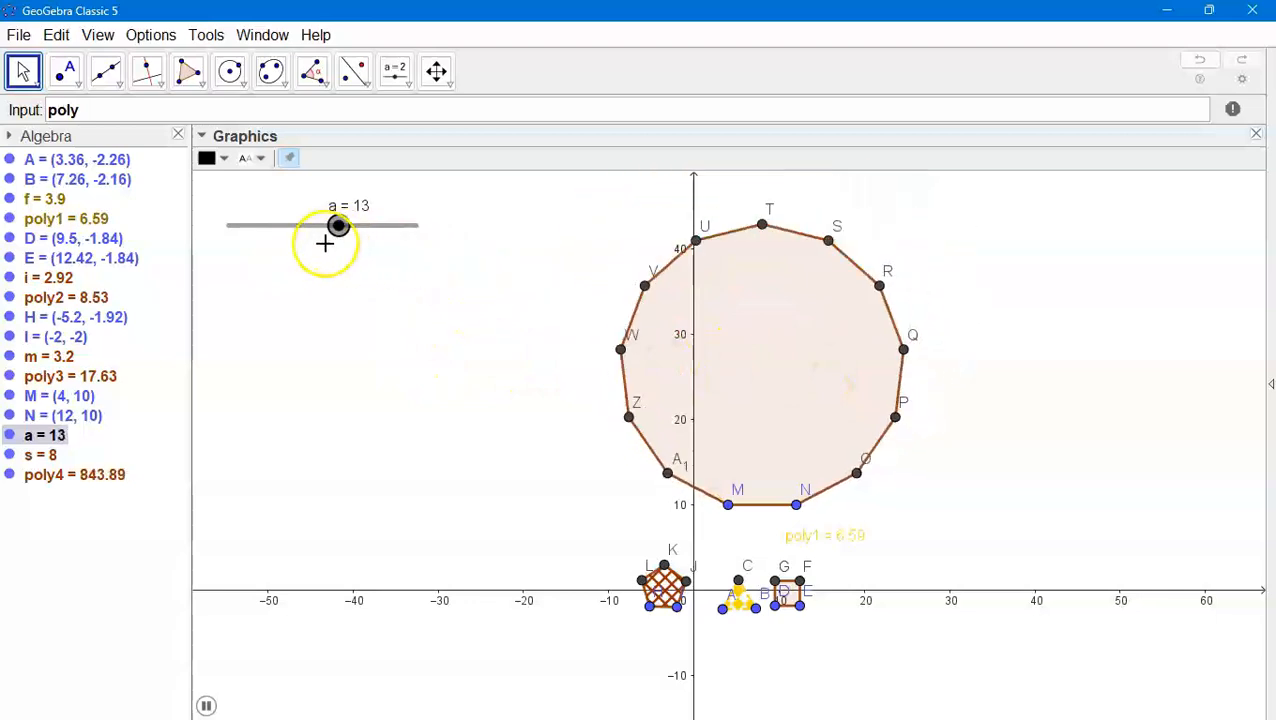
Show the command suggestions for "pol" to review the Polygon syntax variants, and dismiss the list.
{"action": "key", "text": "BackSpace"}
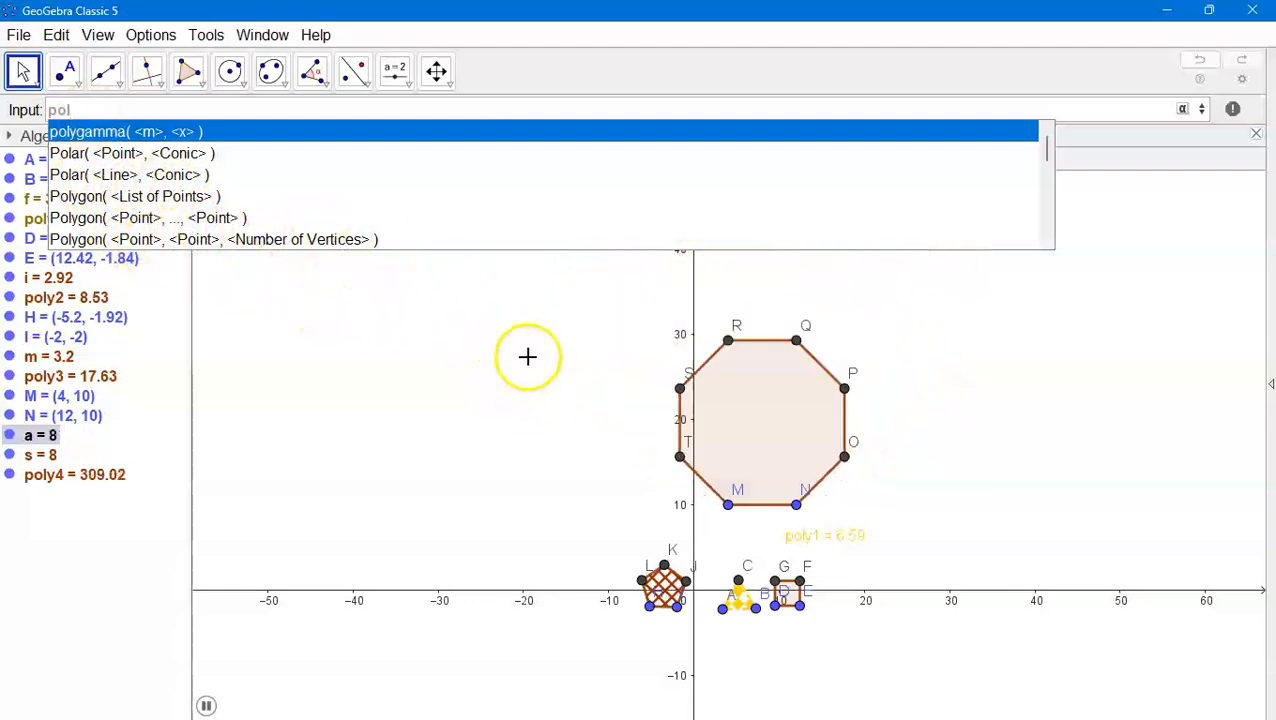
{"action": "left_click", "coordinate": [527, 356]}
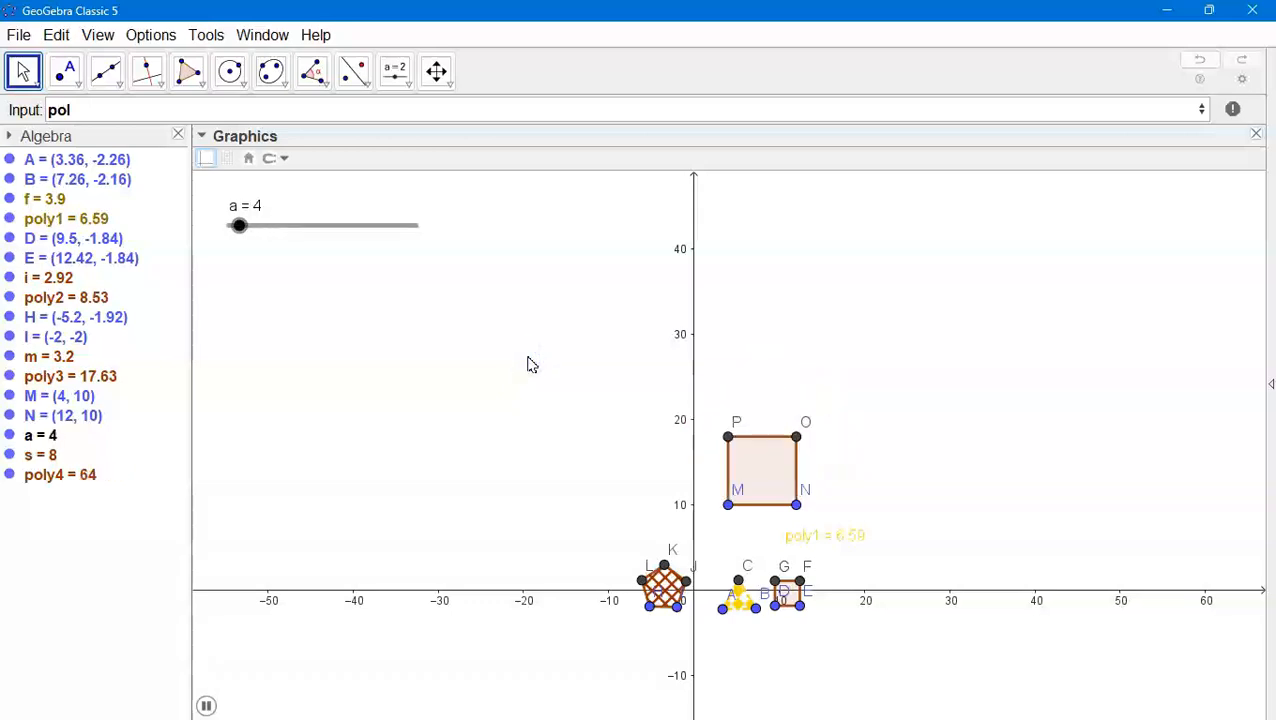